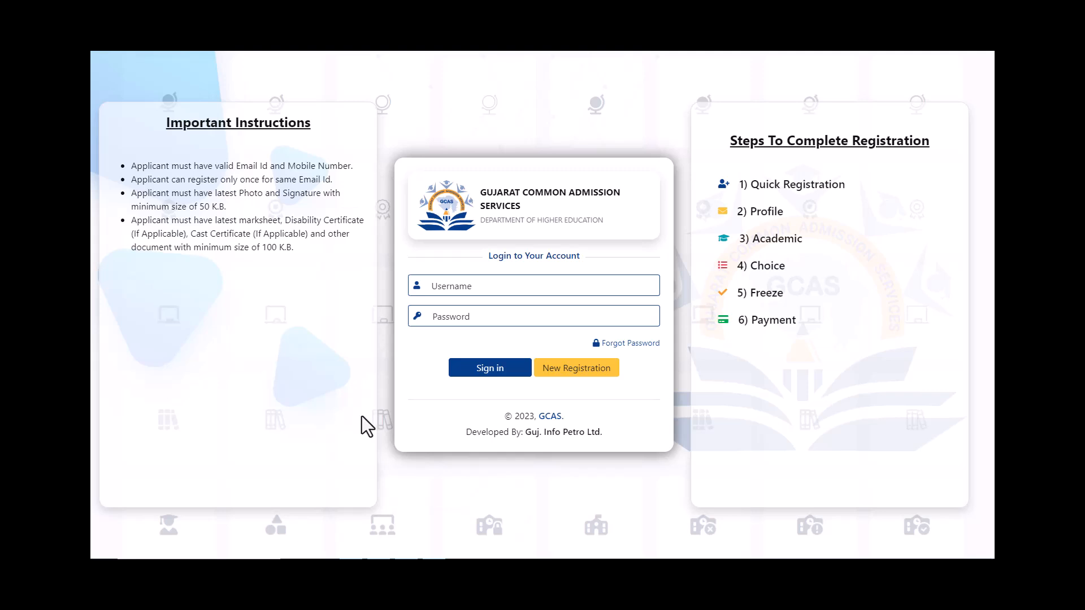
Open the new registration form, choose Under Graduate as the course type, and go through the category and gender fields
{"action": "left_click", "coordinate": [573, 372]}
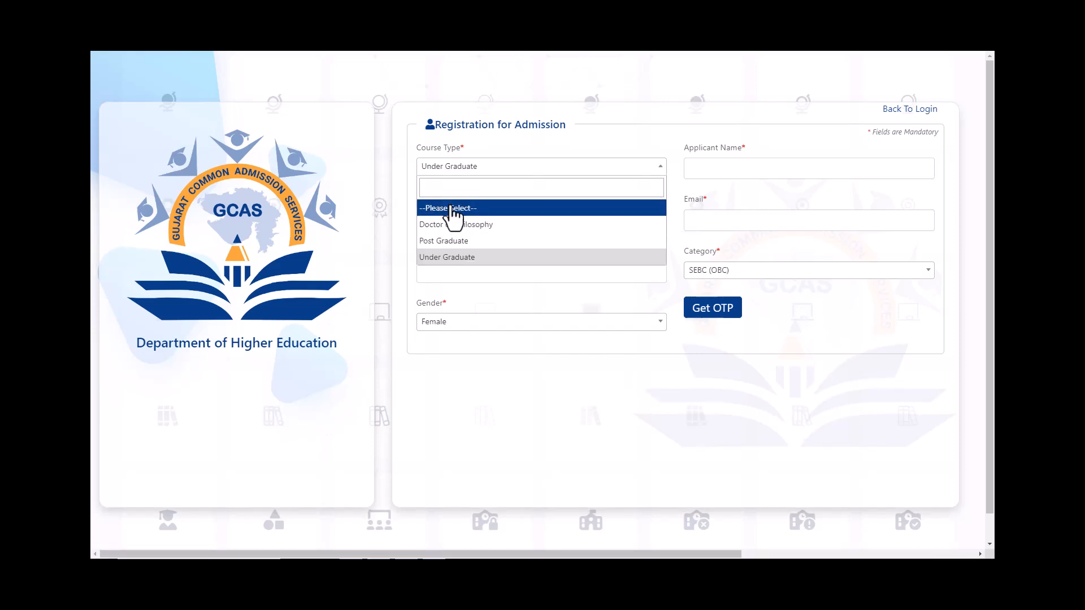
{"action": "left_click", "coordinate": [451, 259]}
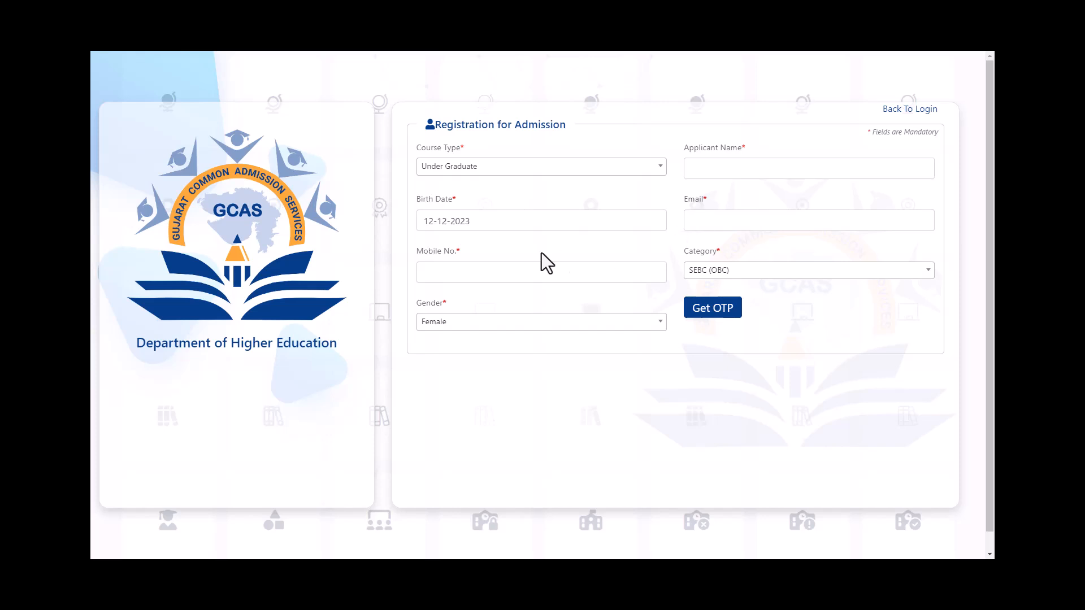
{"action": "left_click", "coordinate": [823, 277]}
{"action": "left_click", "coordinate": [489, 320]}
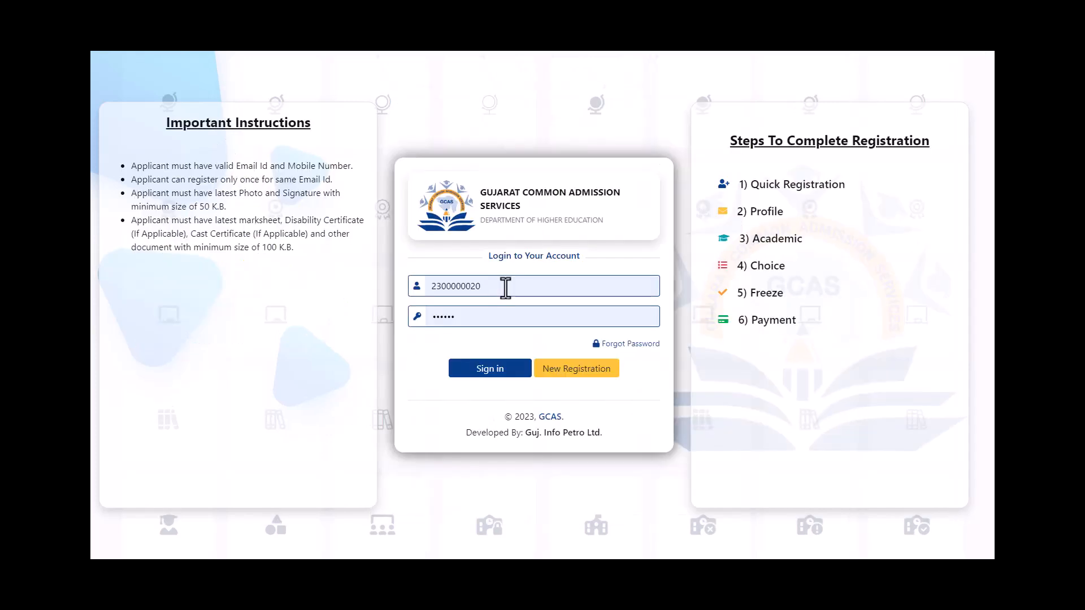
Sign in to the applicant account with the prefilled username and password
{"action": "left_click", "coordinate": [505, 287]}
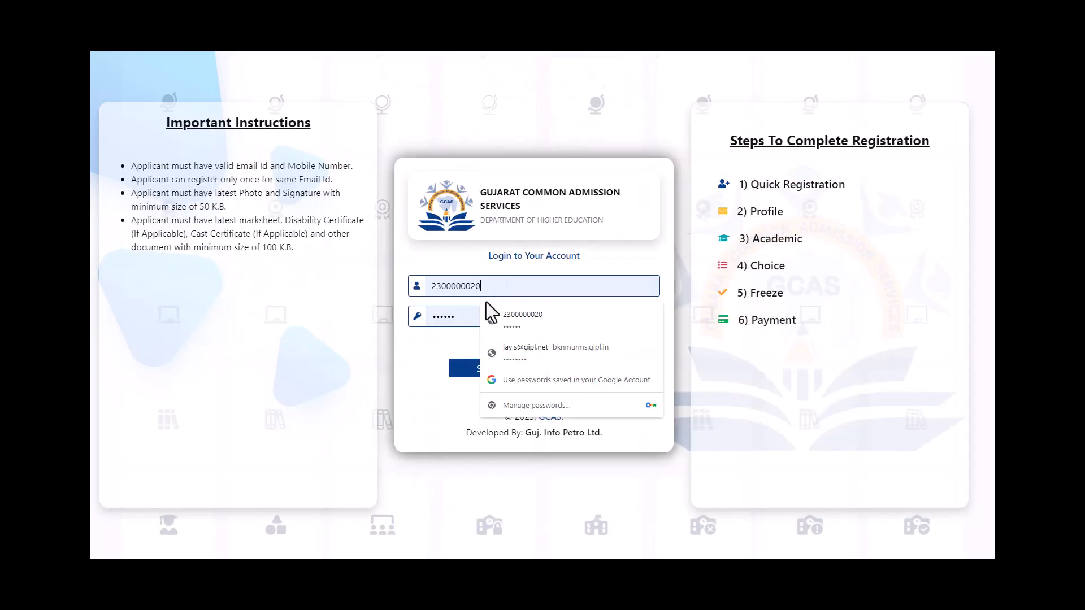
{"action": "left_click", "coordinate": [459, 336]}
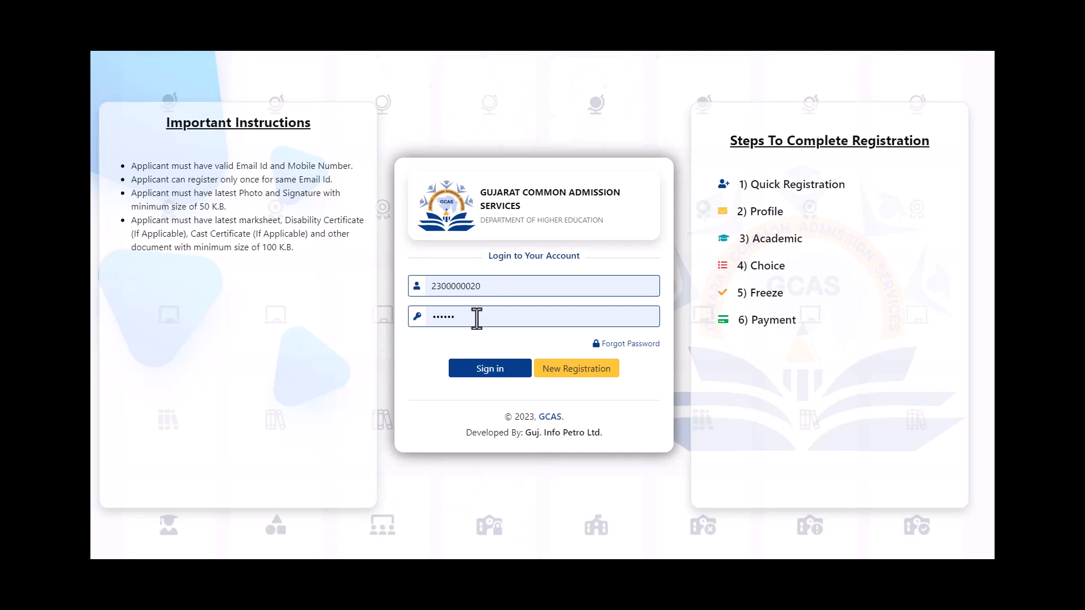
{"action": "left_click", "coordinate": [493, 368]}
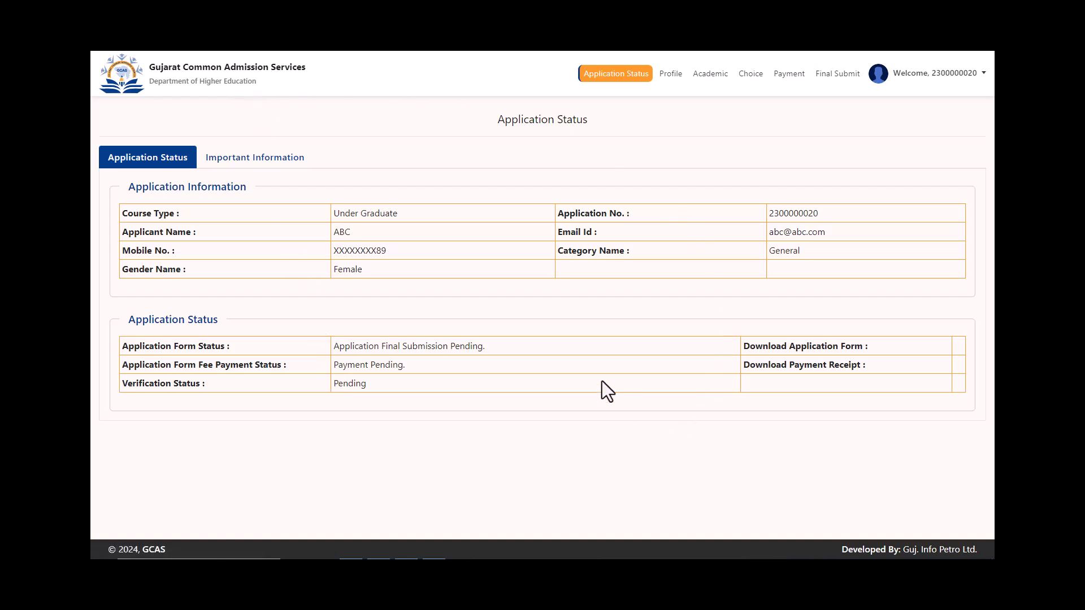
Open the applicant profile and go through its basic details and communication address sections
{"action": "left_click", "coordinate": [666, 81]}
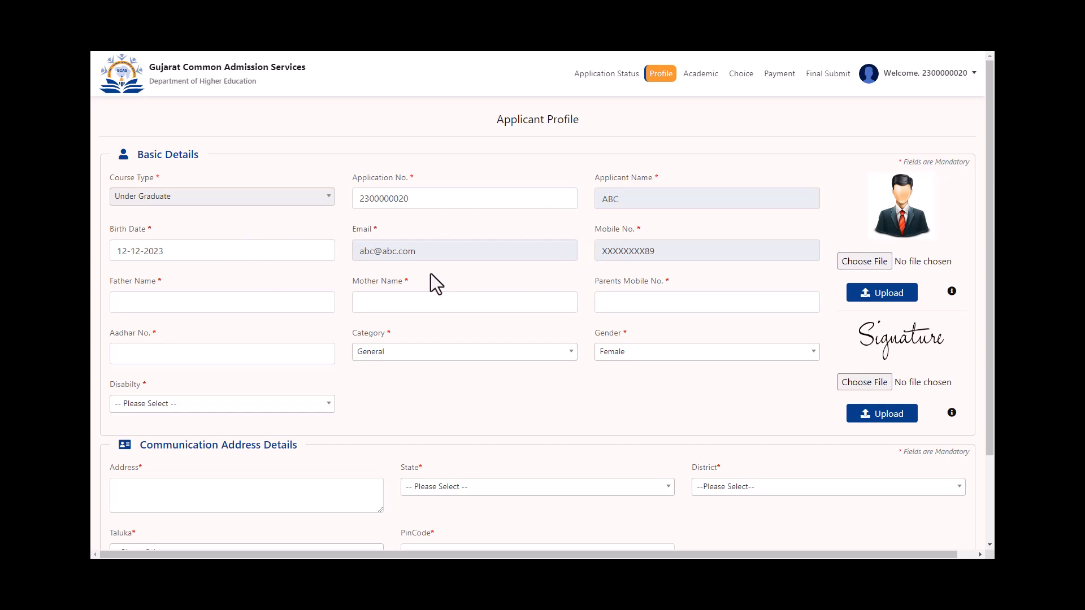
{"action": "scroll", "coordinate": [430, 273], "scroll_direction": "down", "scroll_amount": 1}
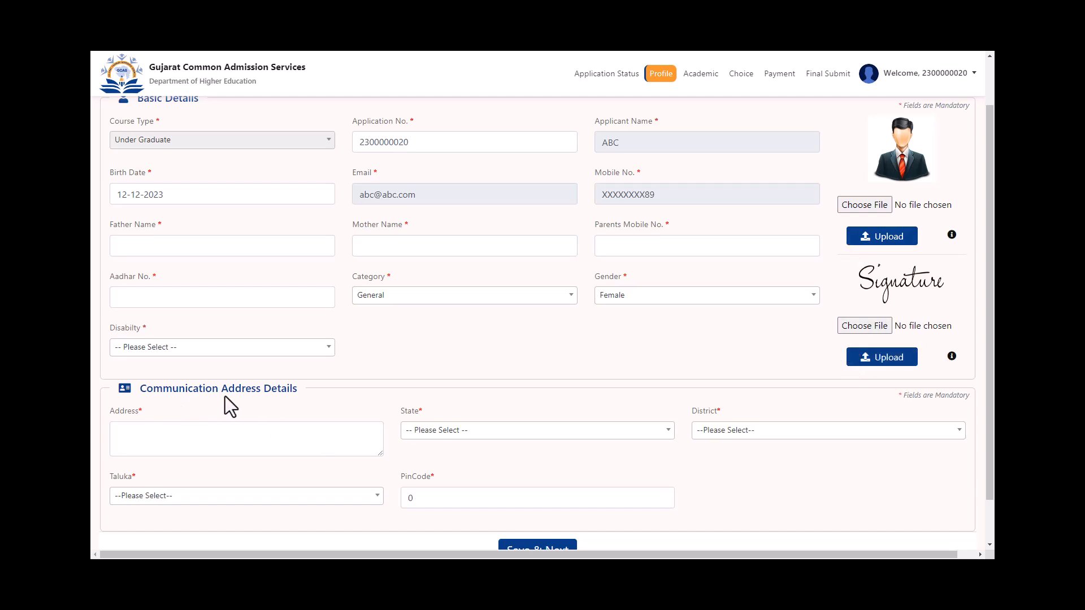
{"action": "scroll", "coordinate": [988, 424], "scroll_direction": "down", "scroll_amount": 1}
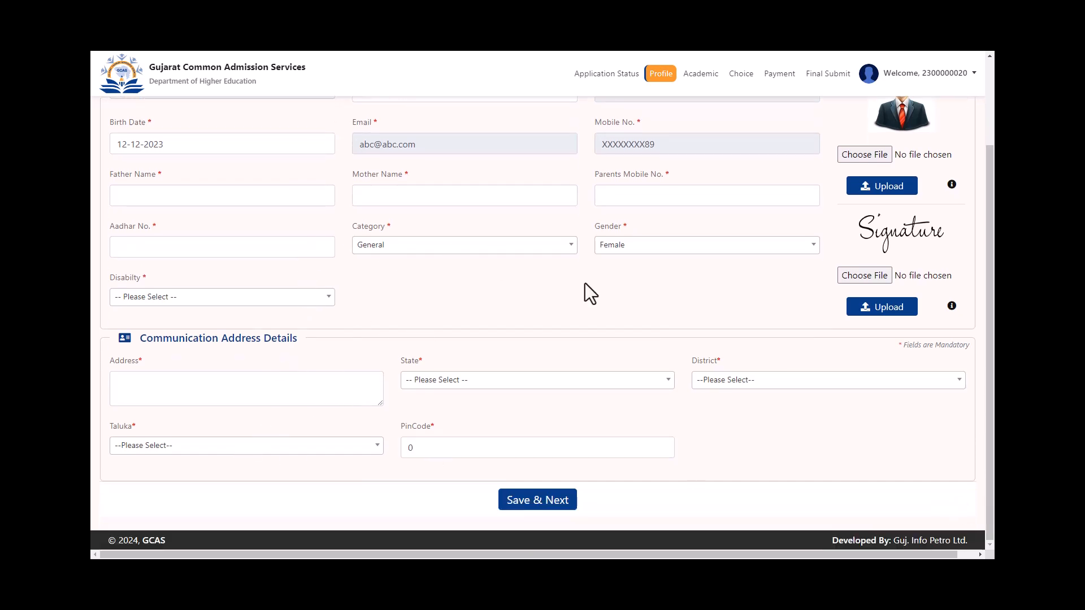
{"action": "left_click", "coordinate": [530, 511]}
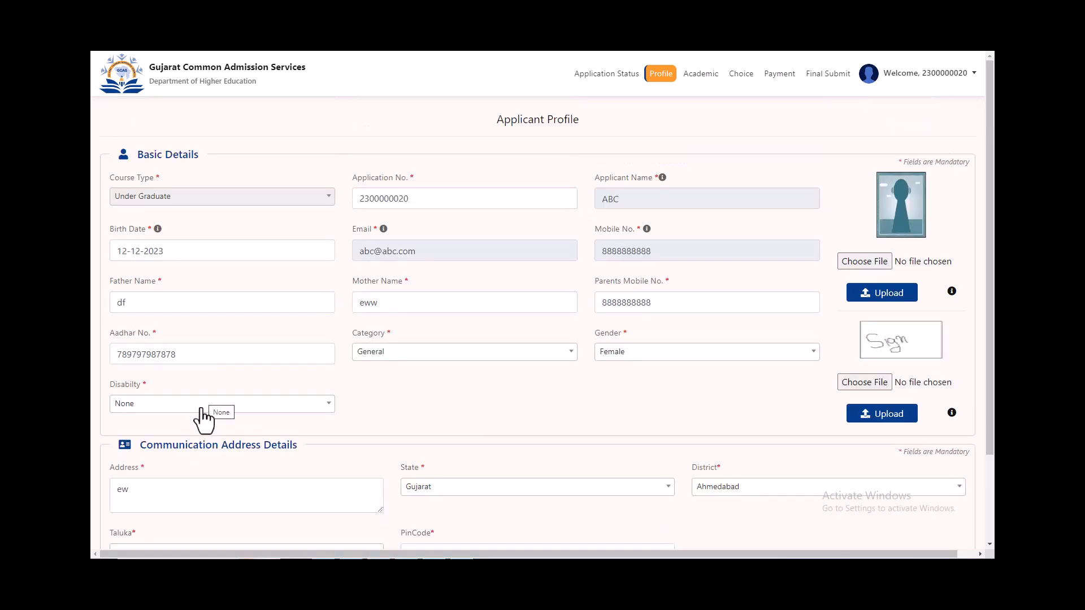
Look through the available disability and category options in the profile's basic details
{"action": "left_click", "coordinate": [202, 406]}
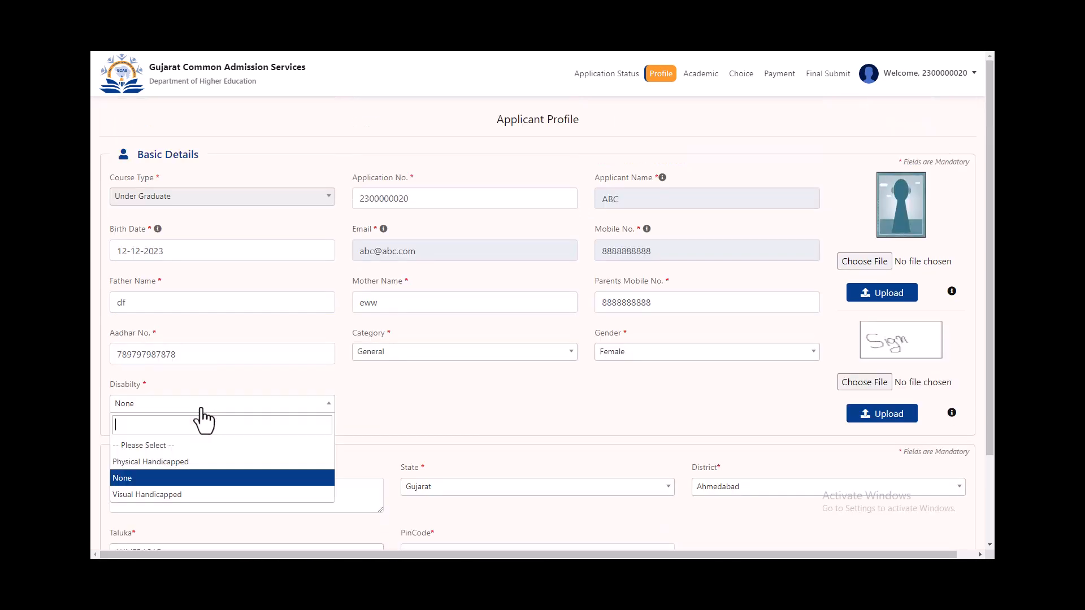
{"action": "left_click", "coordinate": [193, 463]}
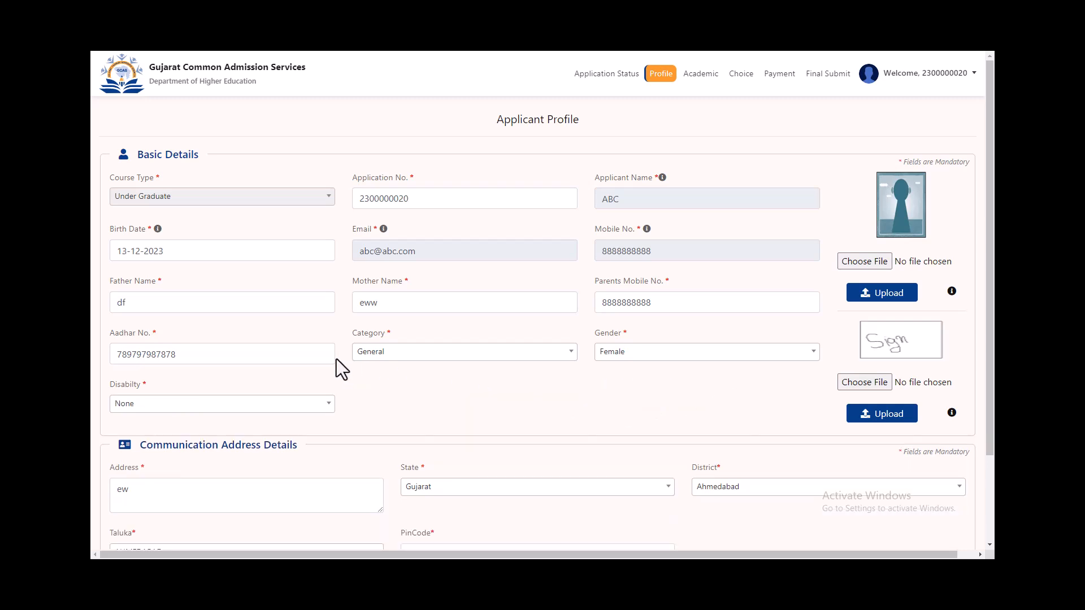
{"action": "left_click", "coordinate": [418, 356]}
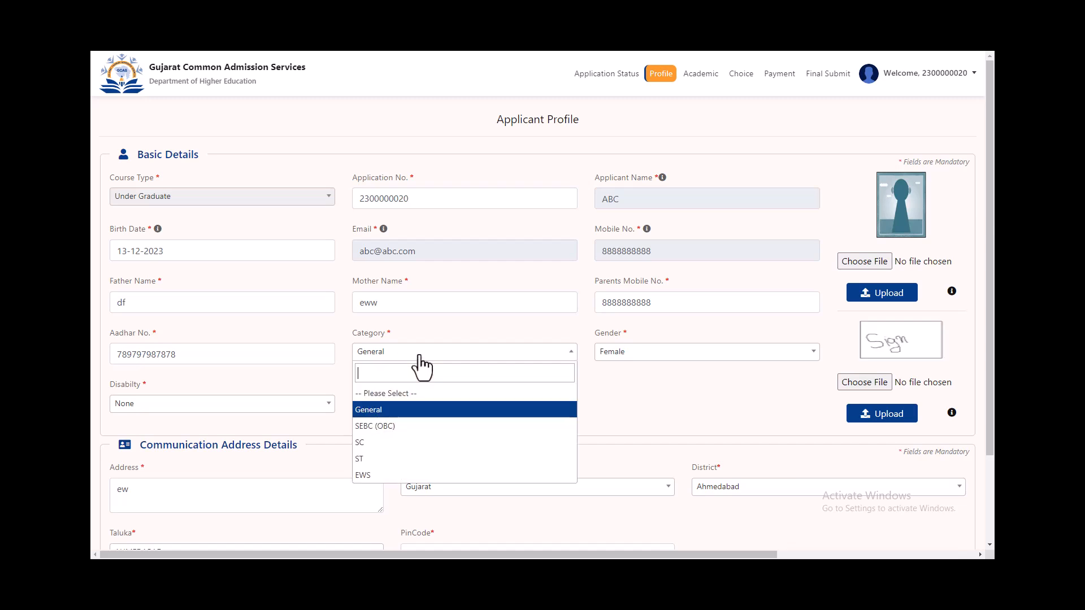
{"action": "left_click", "coordinate": [397, 445]}
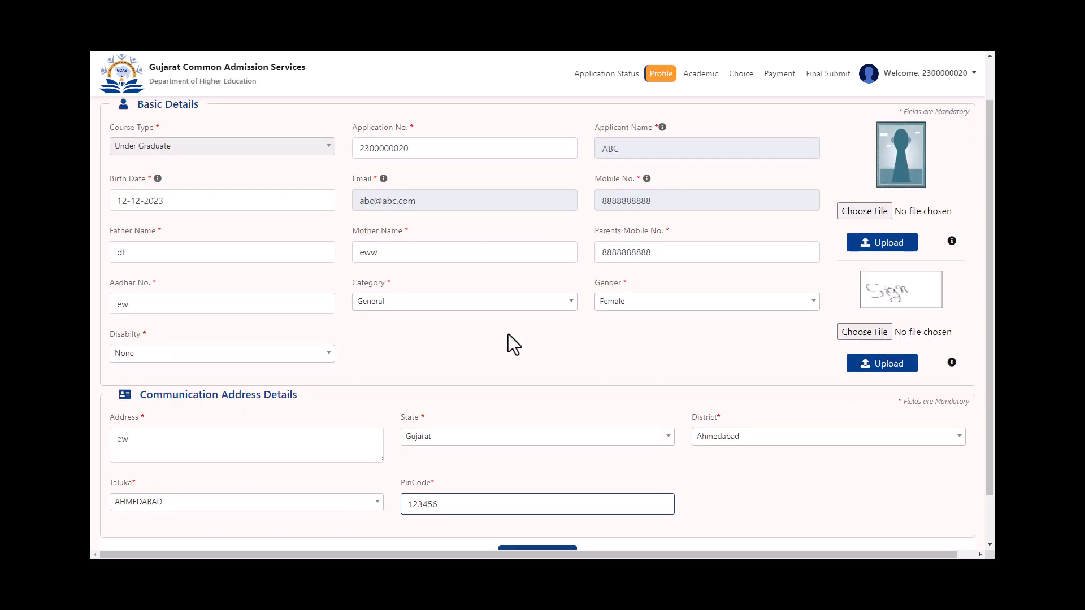
Save the completed applicant profile and continue to the academic details
{"action": "scroll", "coordinate": [653, 342], "scroll_direction": "down", "scroll_amount": 2}
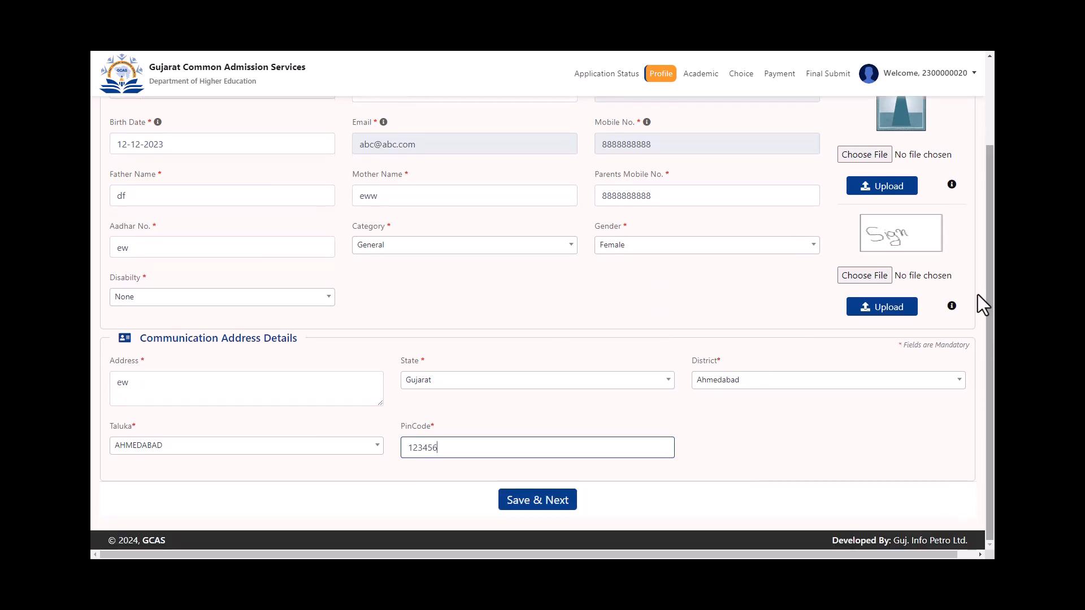
{"action": "scroll", "coordinate": [970, 283], "scroll_direction": "up", "scroll_amount": 2}
{"action": "scroll", "coordinate": [930, 363], "scroll_direction": "down", "scroll_amount": 2}
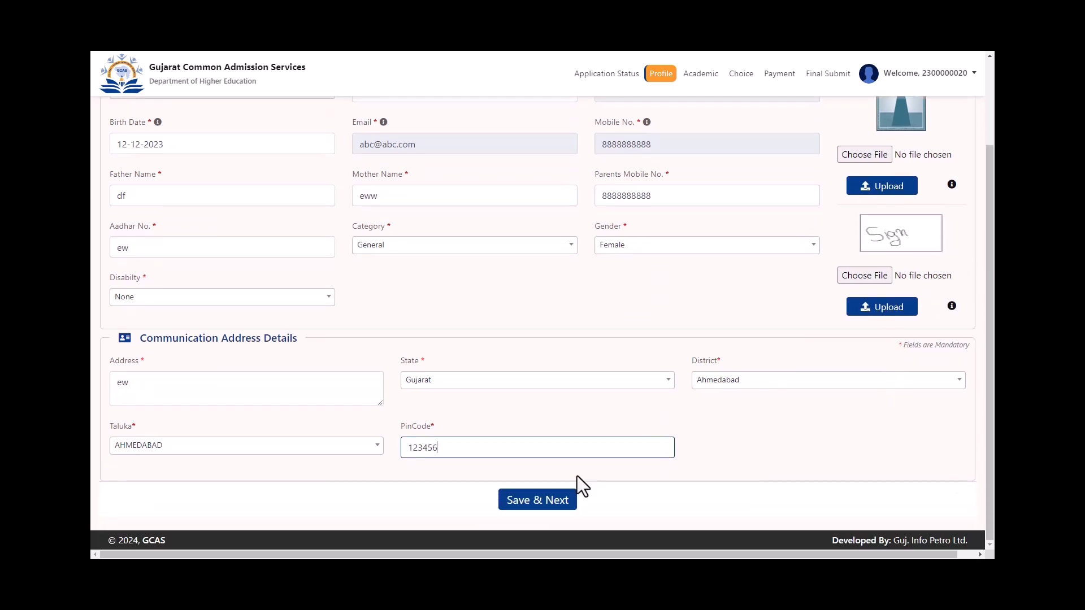
{"action": "left_click", "coordinate": [541, 505]}
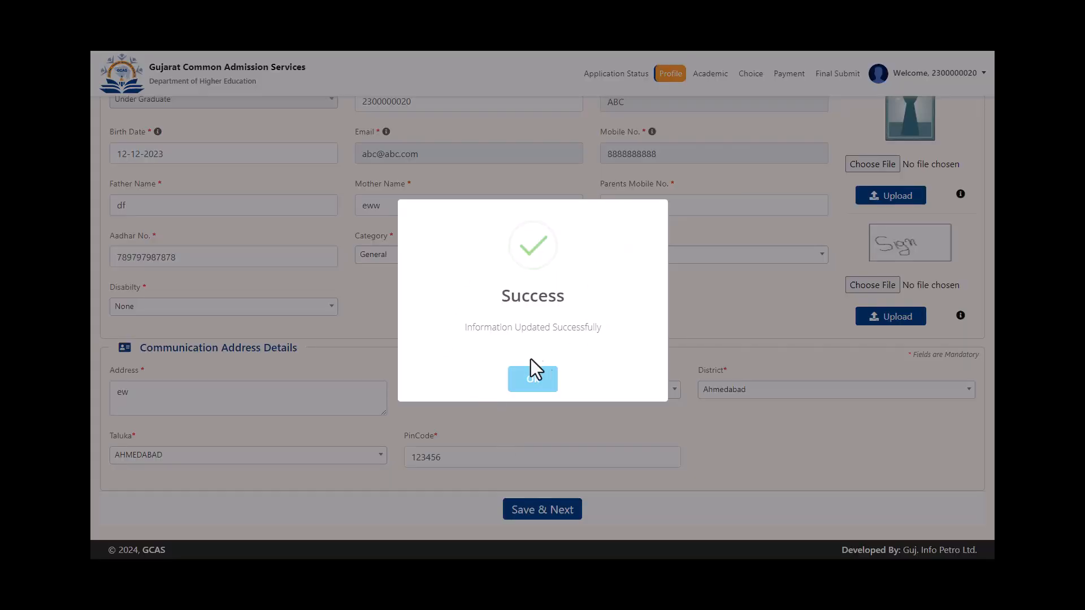
{"action": "left_click", "coordinate": [540, 390]}
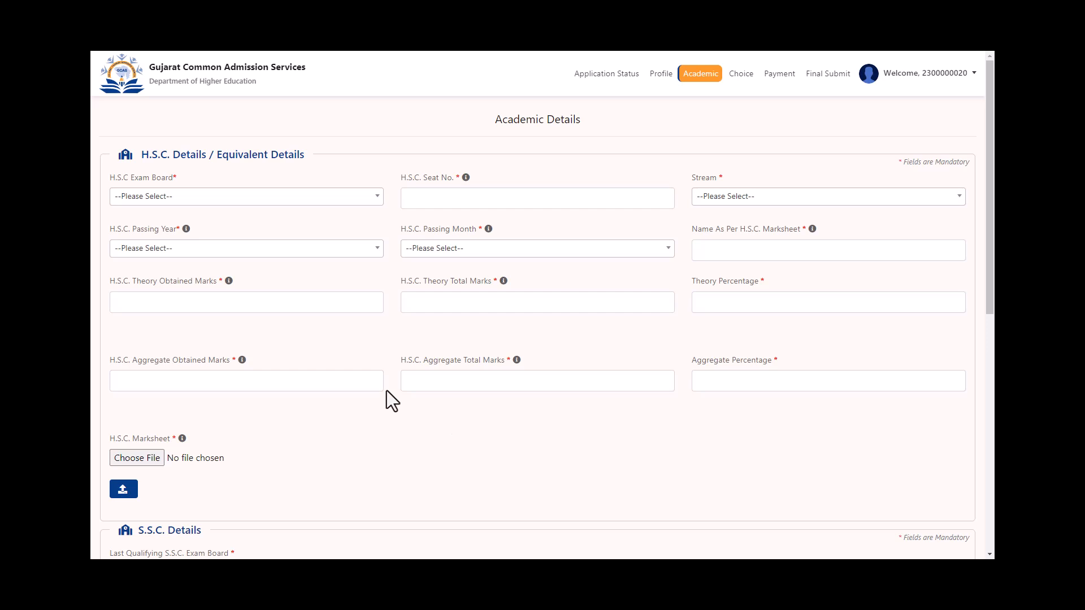
Examine the academic form's H.S.C. details, S.S.C. details, marksheet uploads and H.S.C. subject table
{"action": "scroll", "coordinate": [387, 391], "scroll_direction": "down", "scroll_amount": 1}
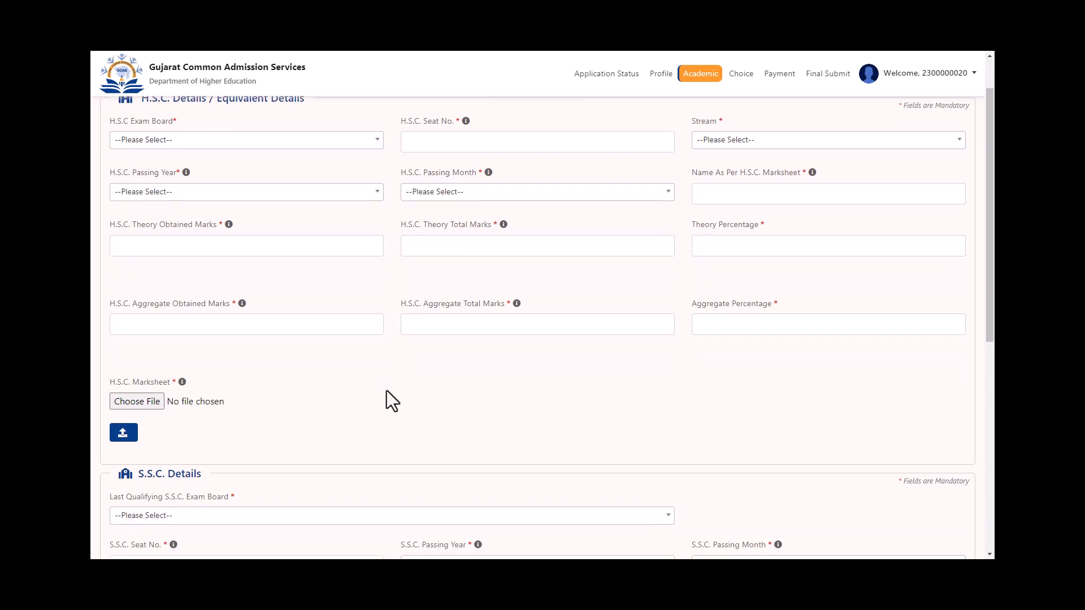
{"action": "scroll", "coordinate": [387, 401], "scroll_direction": "up", "scroll_amount": 1}
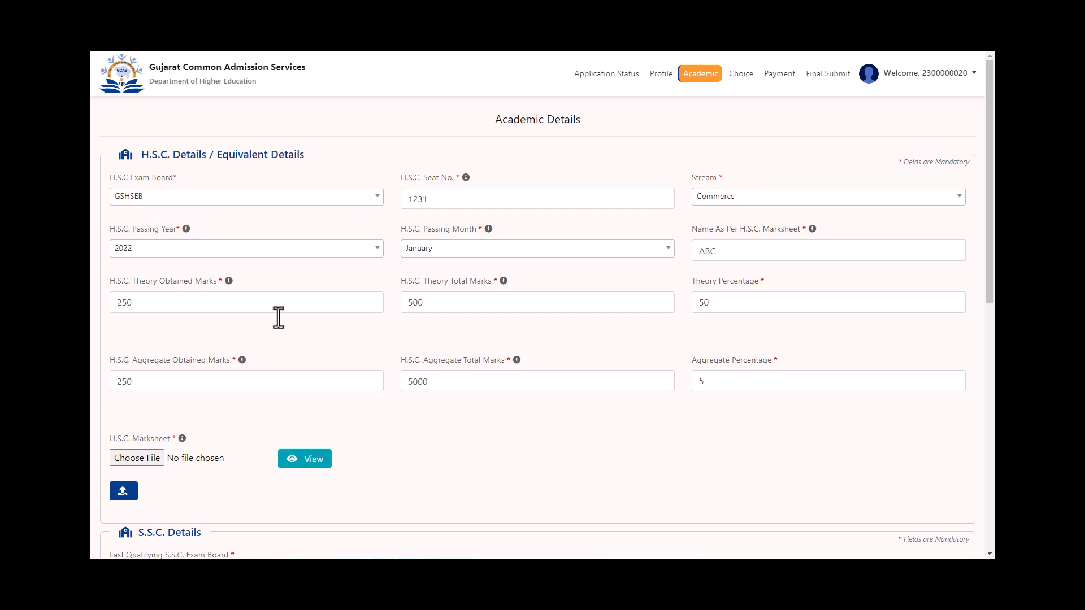
{"action": "scroll", "coordinate": [278, 317], "scroll_direction": "down", "scroll_amount": 1}
{"action": "scroll", "coordinate": [279, 317], "scroll_direction": "down", "scroll_amount": 2}
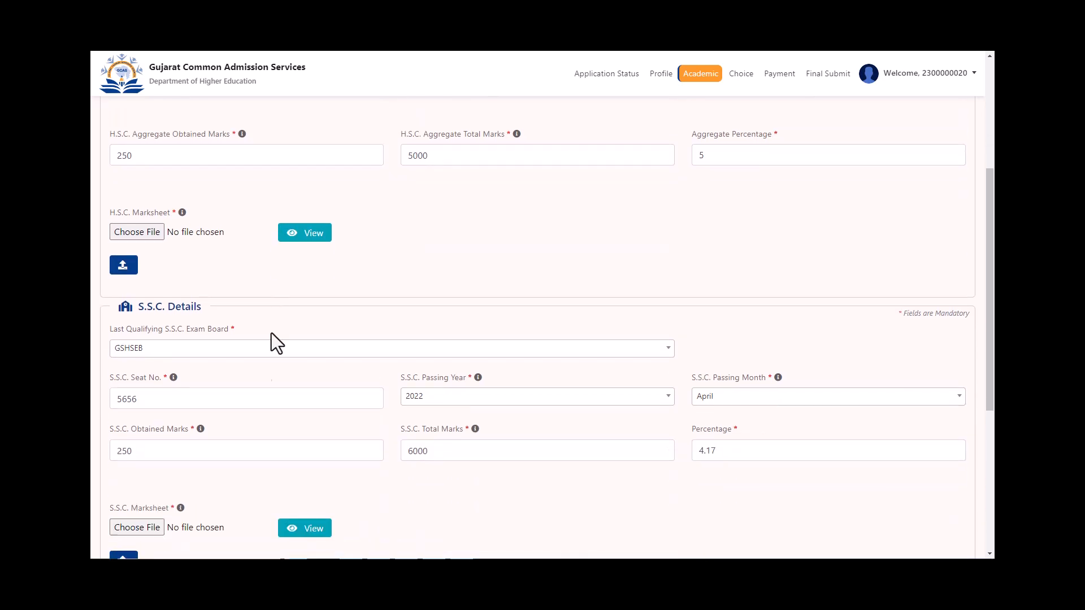
{"action": "scroll", "coordinate": [288, 388], "scroll_direction": "down", "scroll_amount": 2}
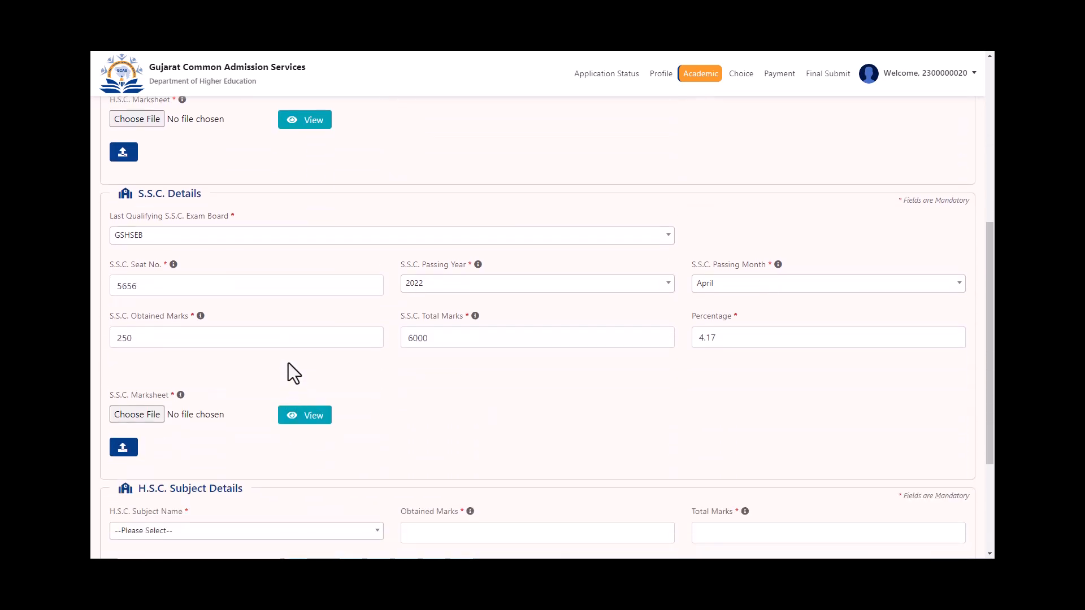
{"action": "scroll", "coordinate": [288, 362], "scroll_direction": "up", "scroll_amount": 3}
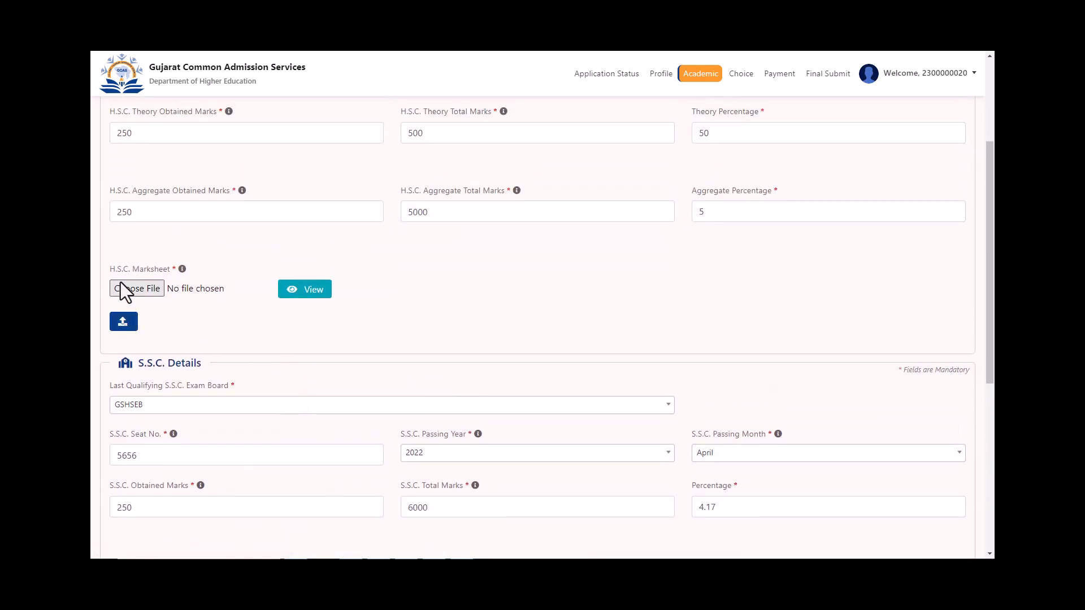
{"action": "scroll", "coordinate": [186, 333], "scroll_direction": "down", "scroll_amount": 5}
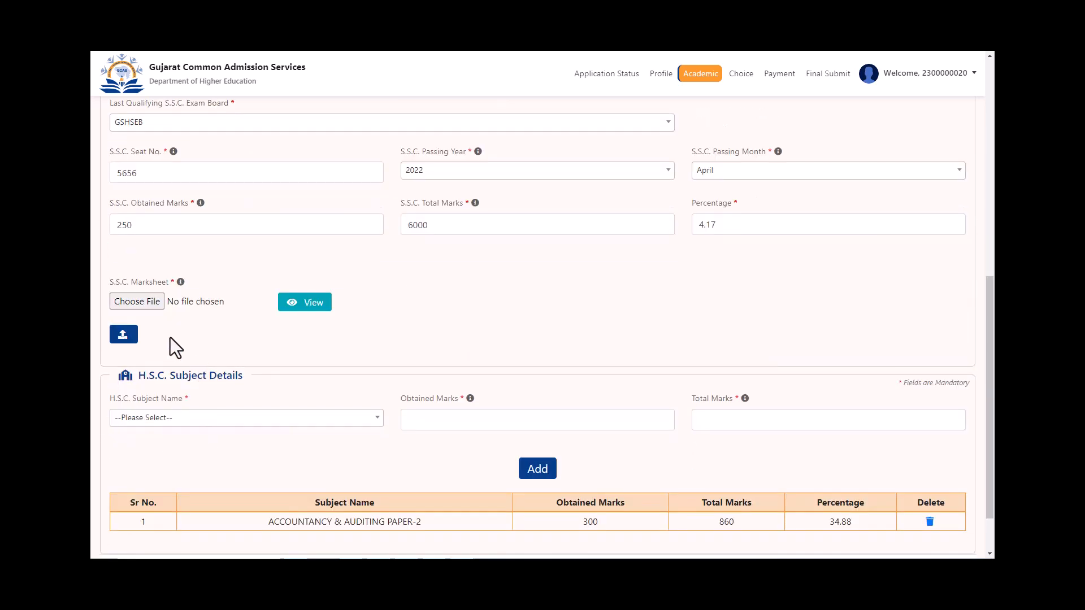
{"action": "scroll", "coordinate": [170, 338], "scroll_direction": "up", "scroll_amount": 7}
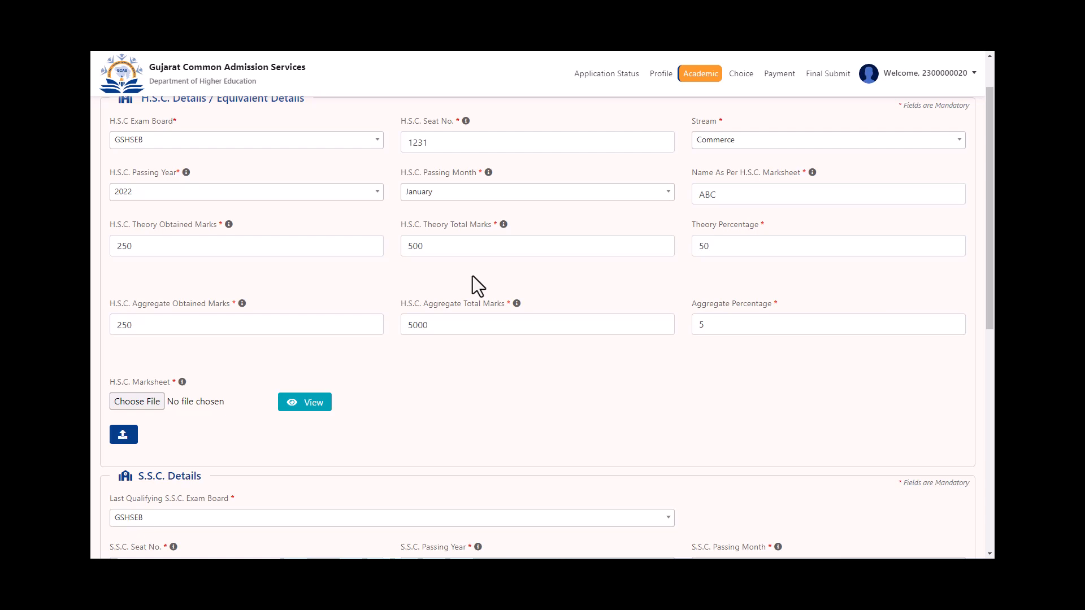
{"action": "scroll", "coordinate": [475, 273], "scroll_direction": "down", "scroll_amount": 5}
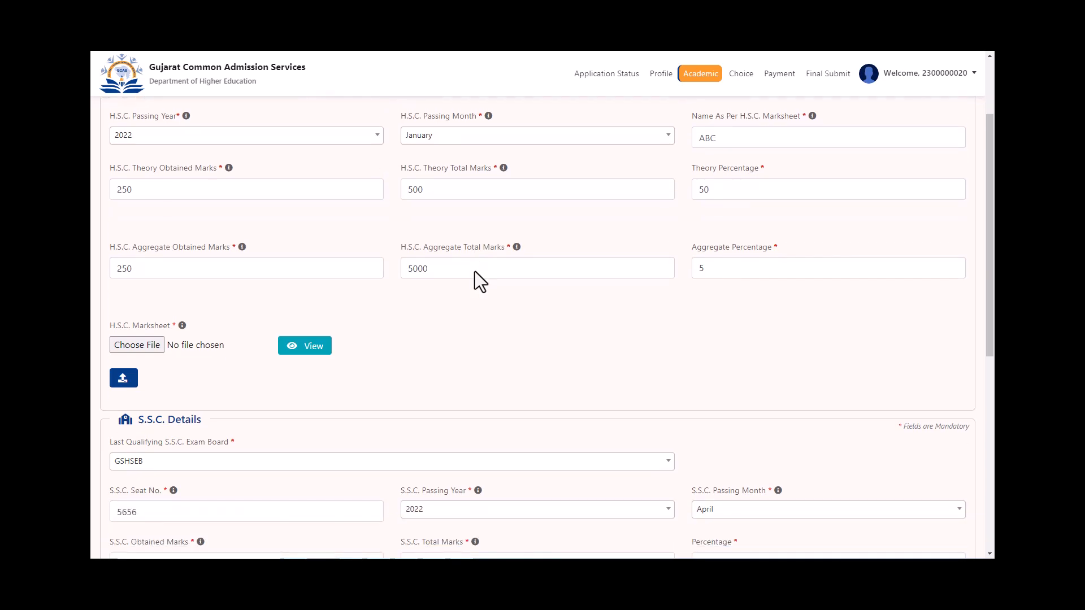
{"action": "scroll", "coordinate": [475, 272], "scroll_direction": "down", "scroll_amount": 3}
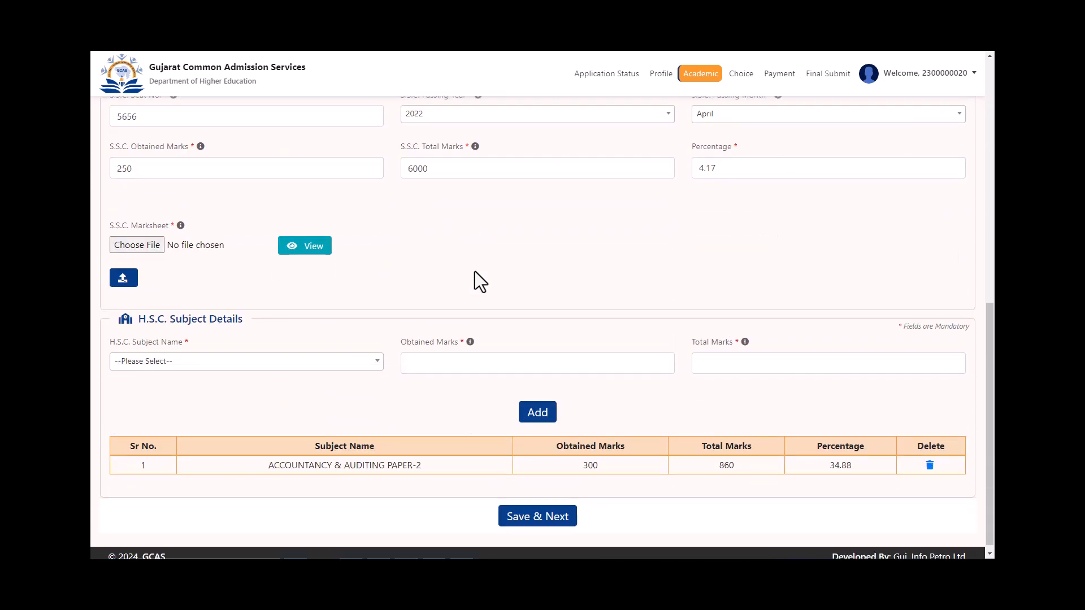
{"action": "scroll", "coordinate": [705, 192], "scroll_direction": "up", "scroll_amount": 5}
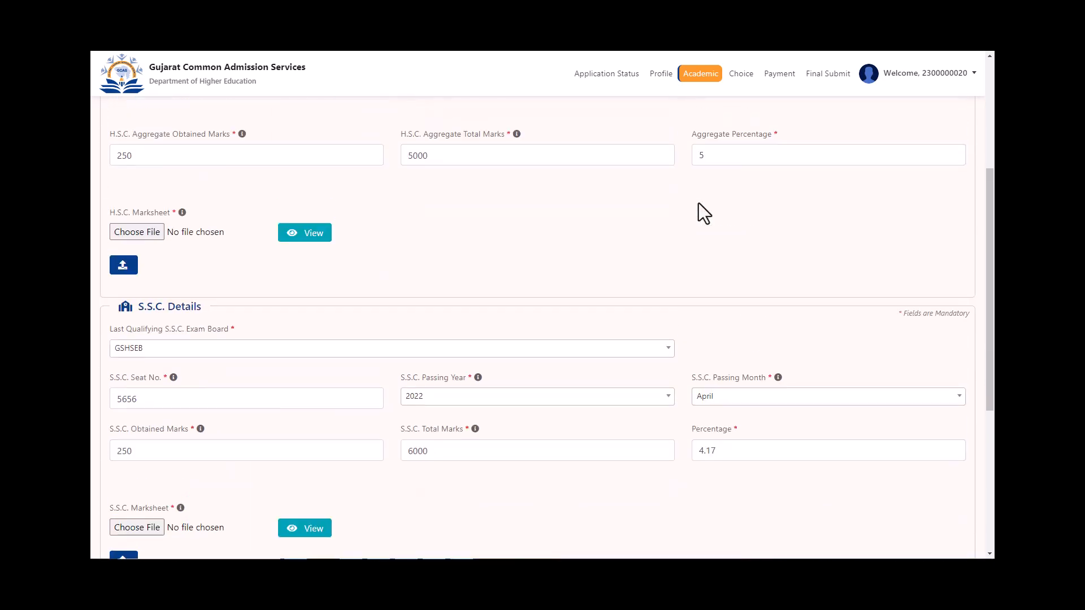
{"action": "scroll", "coordinate": [307, 334], "scroll_direction": "down", "scroll_amount": 2}
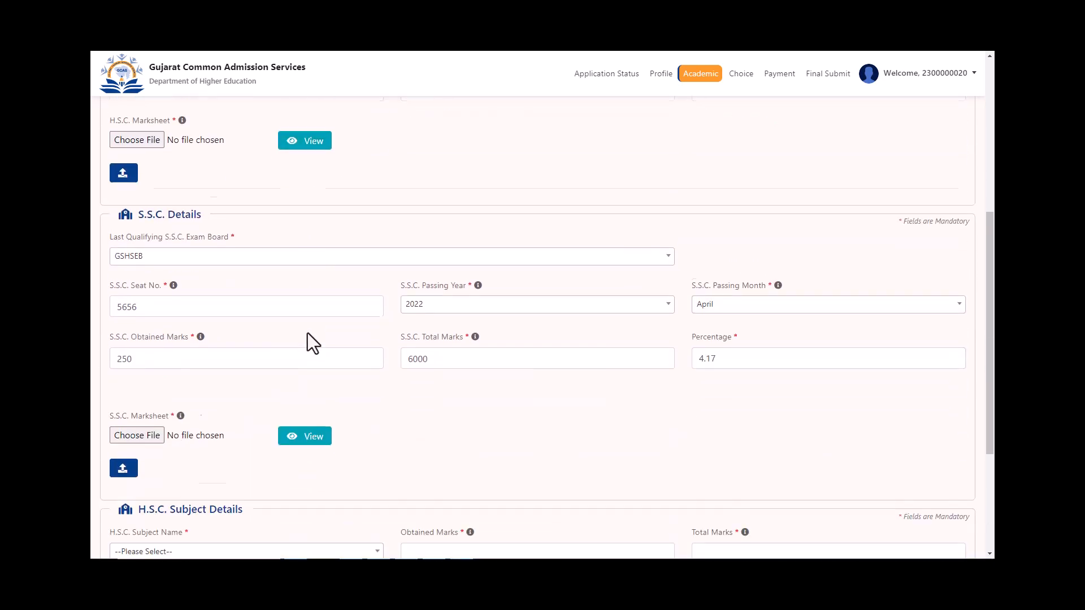
{"action": "scroll", "coordinate": [308, 339], "scroll_direction": "down", "scroll_amount": 2}
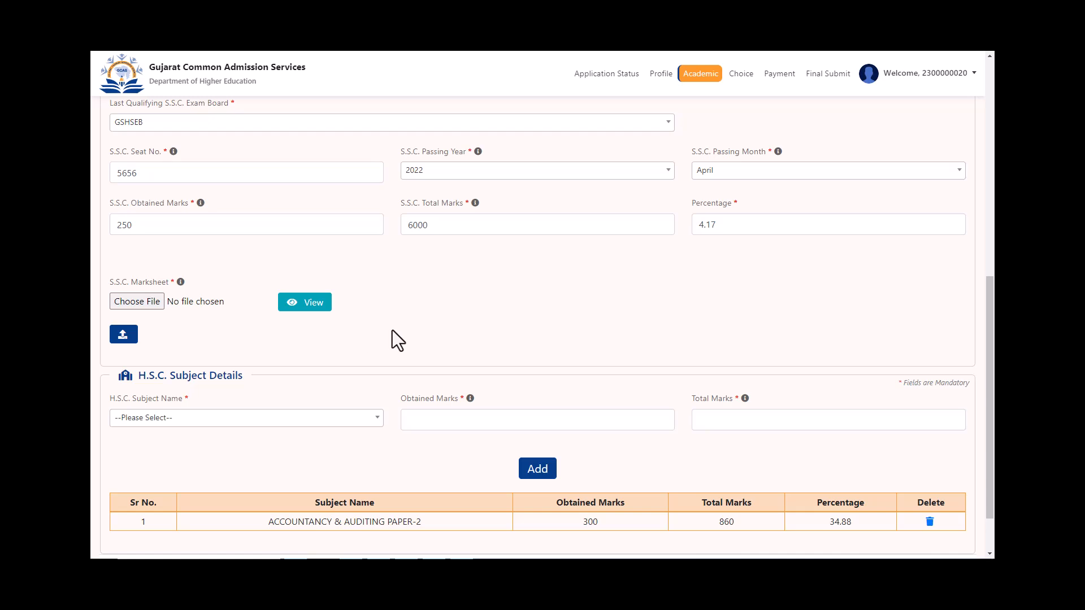
{"action": "scroll", "coordinate": [393, 330], "scroll_direction": "down", "scroll_amount": 1}
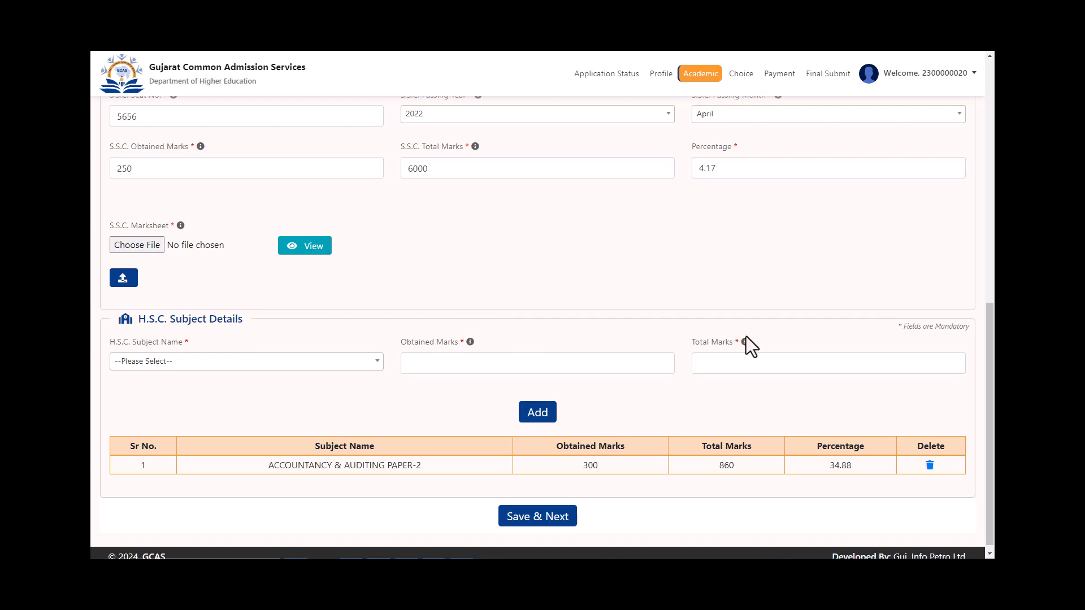
{"action": "scroll", "coordinate": [746, 338], "scroll_direction": "down", "scroll_amount": 1}
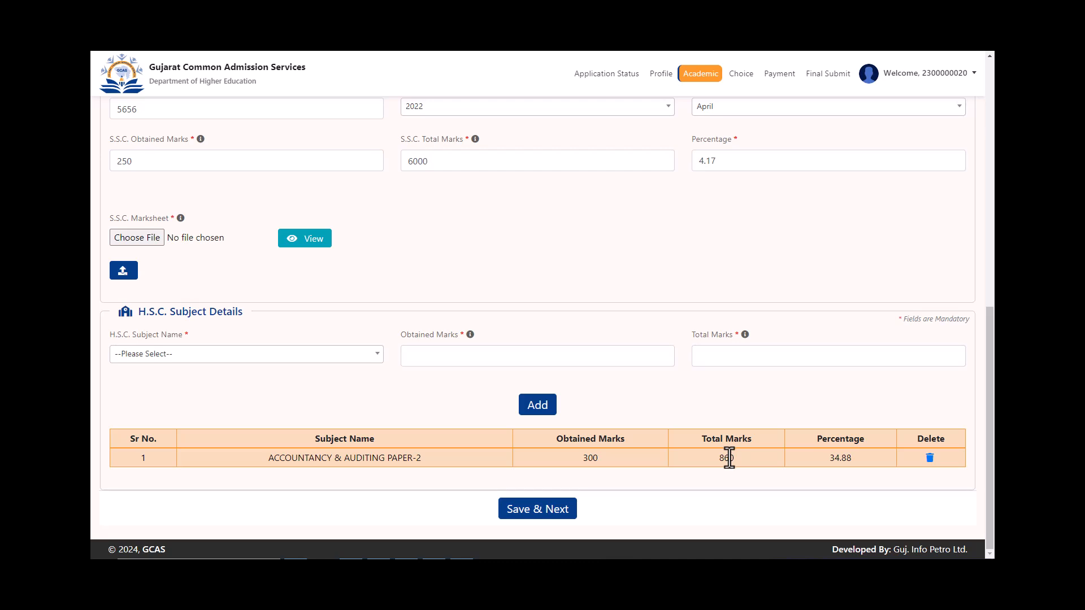
Enter ACCOUNTANCY & AUDITING PAPER-2 with 300 obtained marks in the H.S.C. subject entry, and save the academic details
{"action": "left_click", "coordinate": [229, 356]}
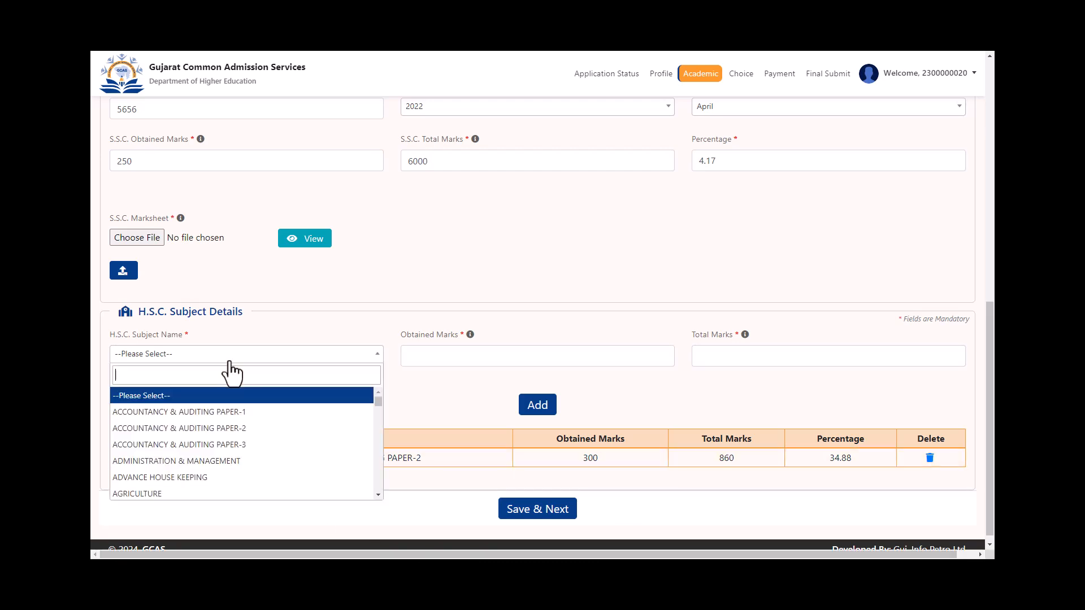
{"action": "left_click", "coordinate": [233, 433]}
{"action": "left_click", "coordinate": [461, 358]}
{"action": "left_click", "coordinate": [497, 385]}
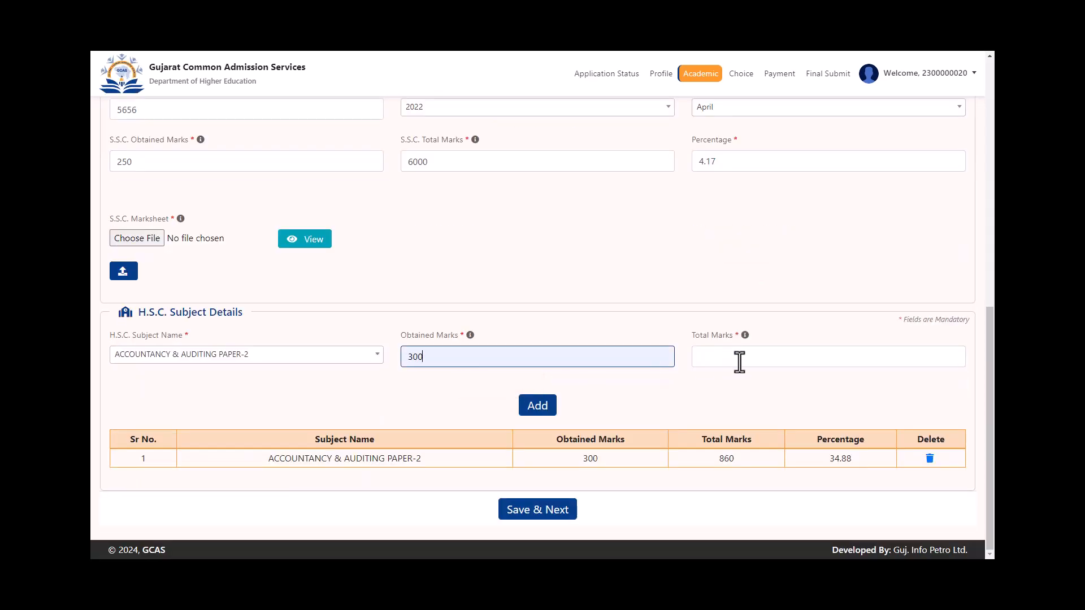
{"action": "left_click", "coordinate": [743, 356]}
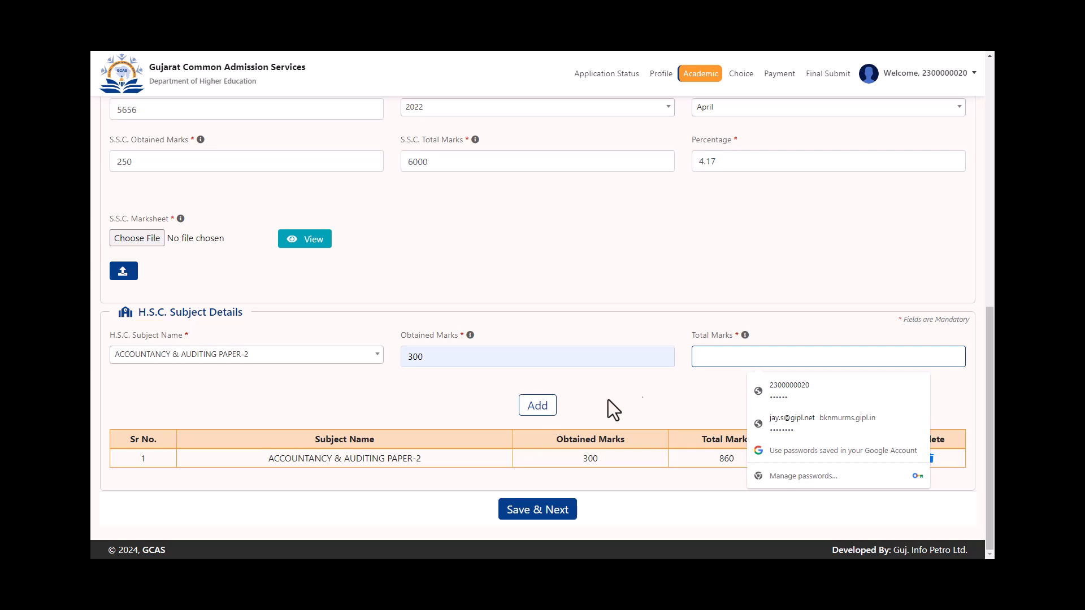
{"action": "left_click", "coordinate": [643, 389]}
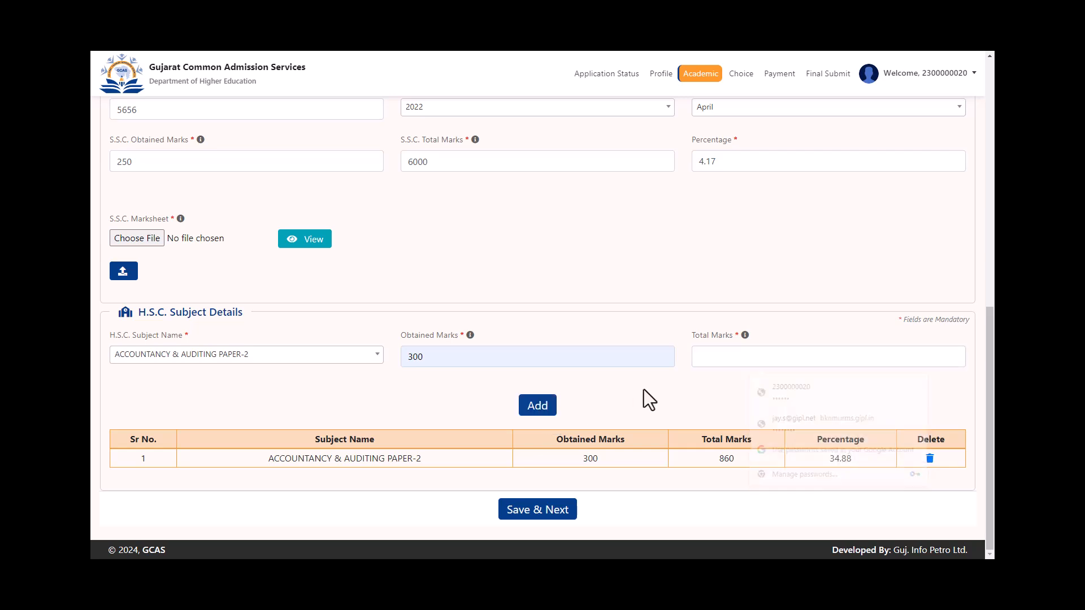
{"action": "left_click", "coordinate": [524, 519]}
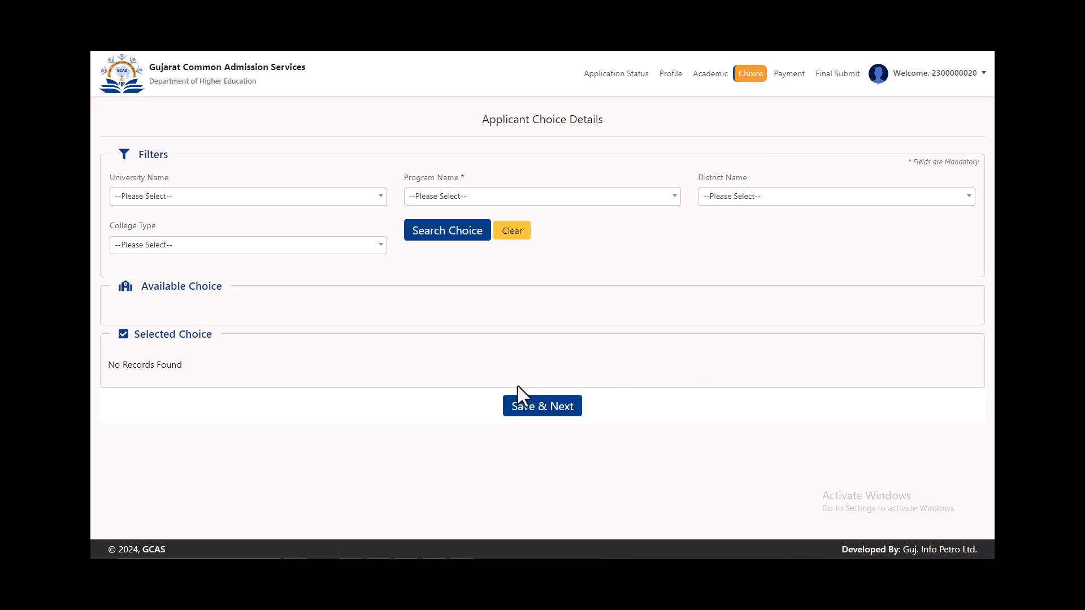
Set the choice filter's university to VEER NARMAD SOUTH GUJARAT UNIVERSITY
{"action": "left_click", "coordinate": [321, 198]}
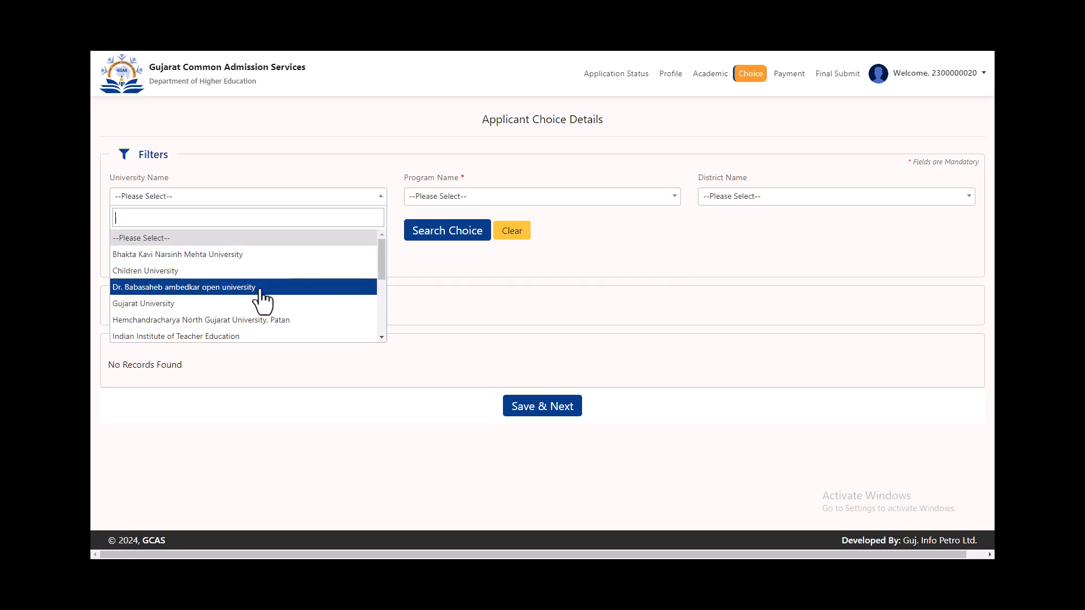
{"action": "type", "text": "v"}
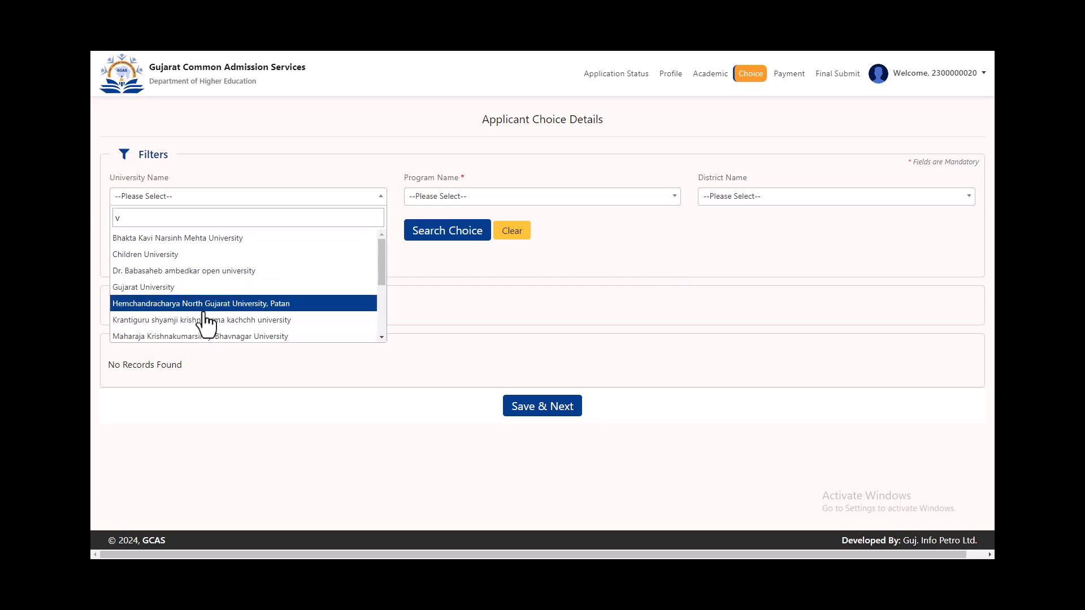
{"action": "scroll", "coordinate": [198, 325], "scroll_direction": "down", "scroll_amount": 1}
{"action": "scroll", "coordinate": [184, 322], "scroll_direction": "down", "scroll_amount": 1}
{"action": "left_click", "coordinate": [181, 336]}
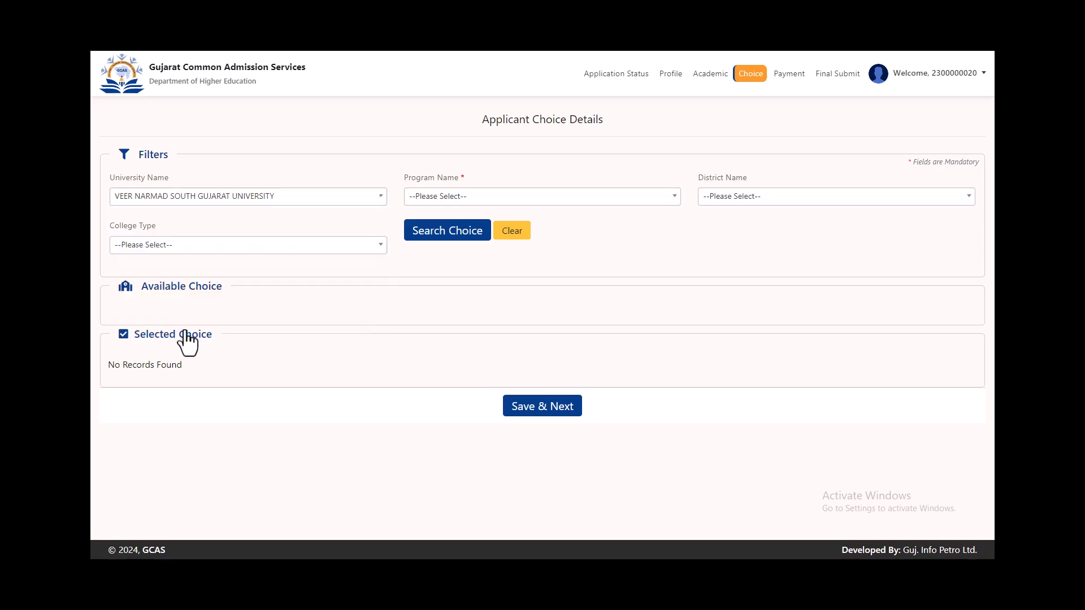
Search the program names with "ars", "be" and "art", and set the program filter to BACHELOR OF ARTS
{"action": "left_click", "coordinate": [476, 198]}
{"action": "type", "text": "ar"}
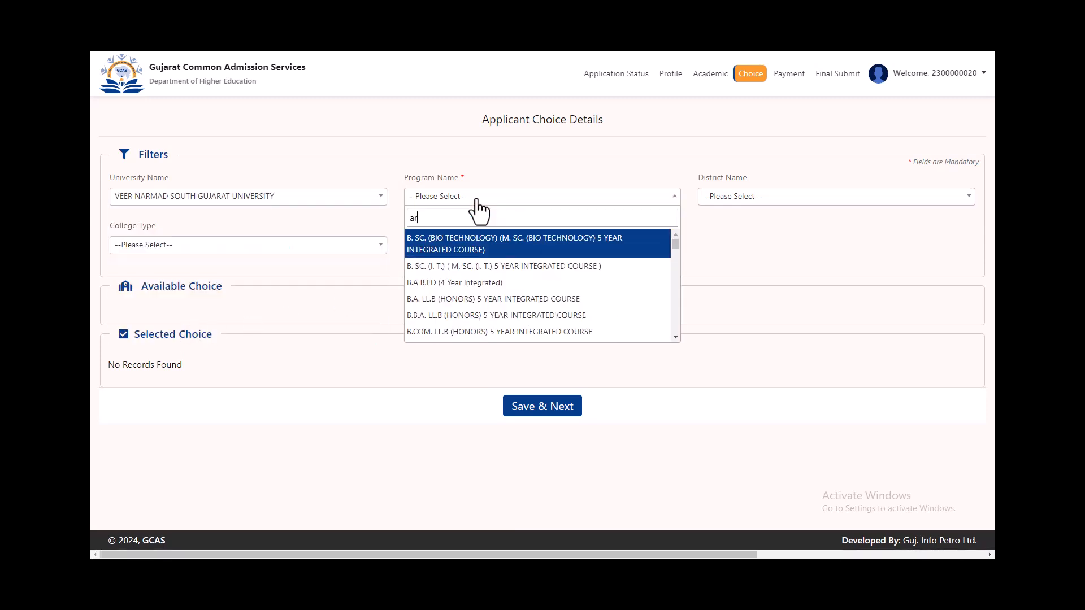
{"action": "type", "text": "s"}
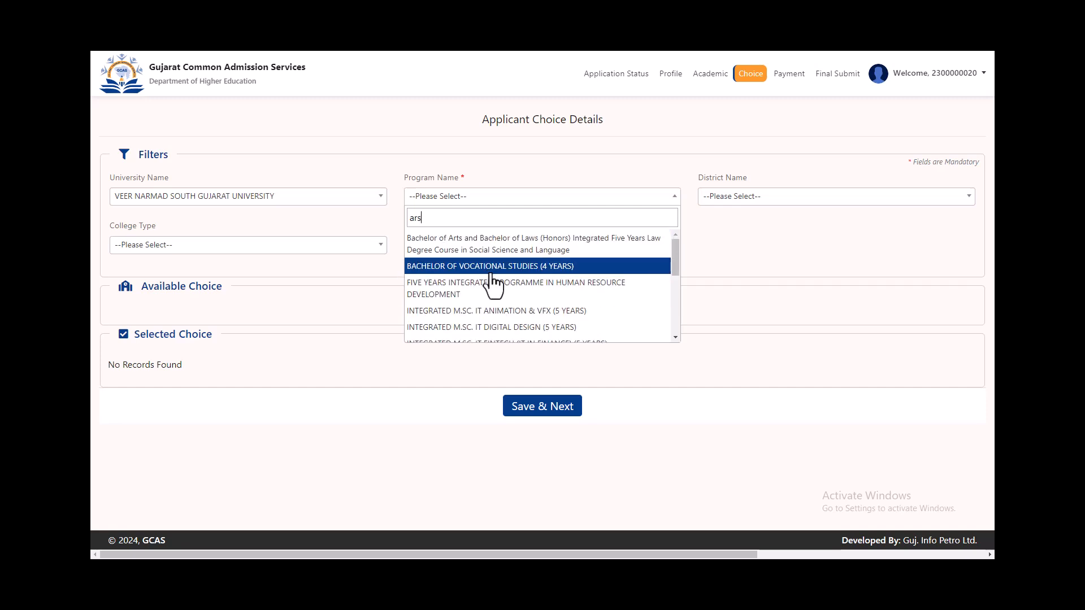
{"action": "key", "text": "BackSpace"}
{"action": "key", "text": "BackSpace"}
{"action": "key", "text": "BackSpace"}
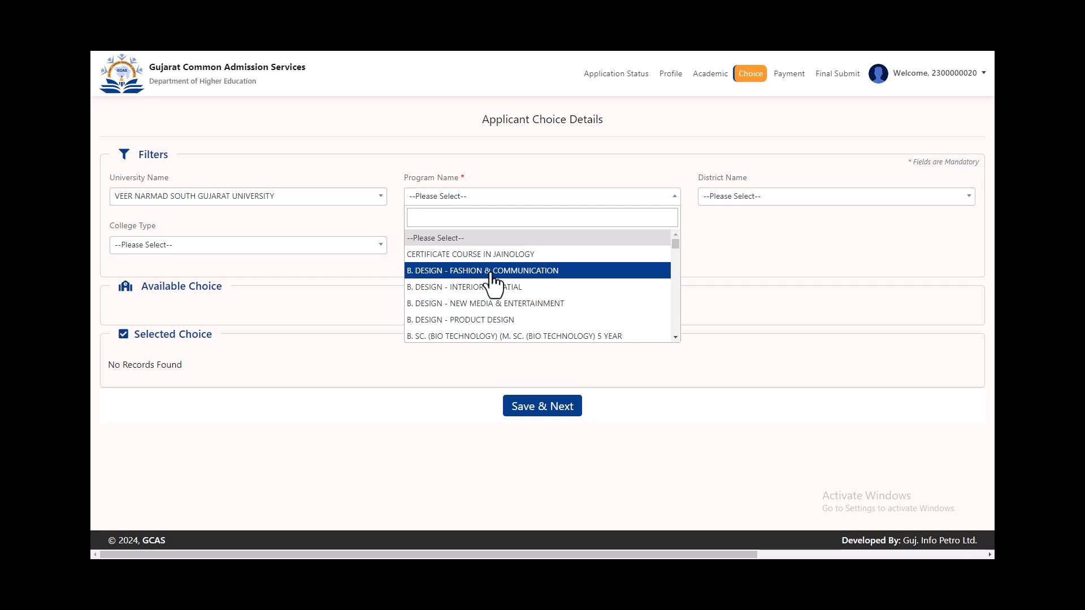
{"action": "type", "text": "be"}
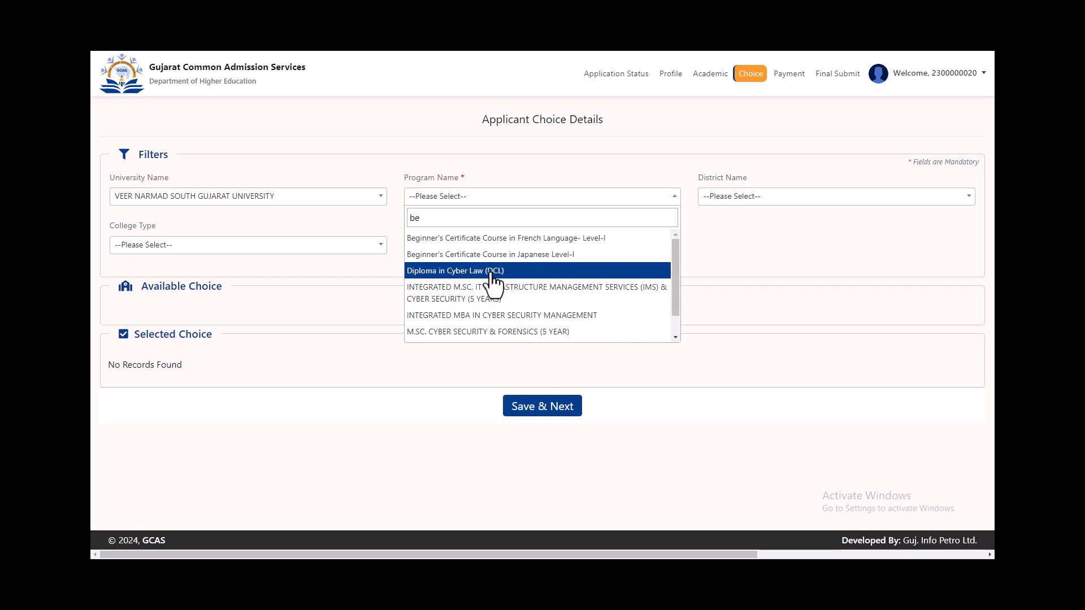
{"action": "key", "text": "BackSpace"}
{"action": "key", "text": "BackSpace"}
{"action": "type", "text": "art"}
{"action": "key", "text": "Up"}
{"action": "key", "text": "Return"}
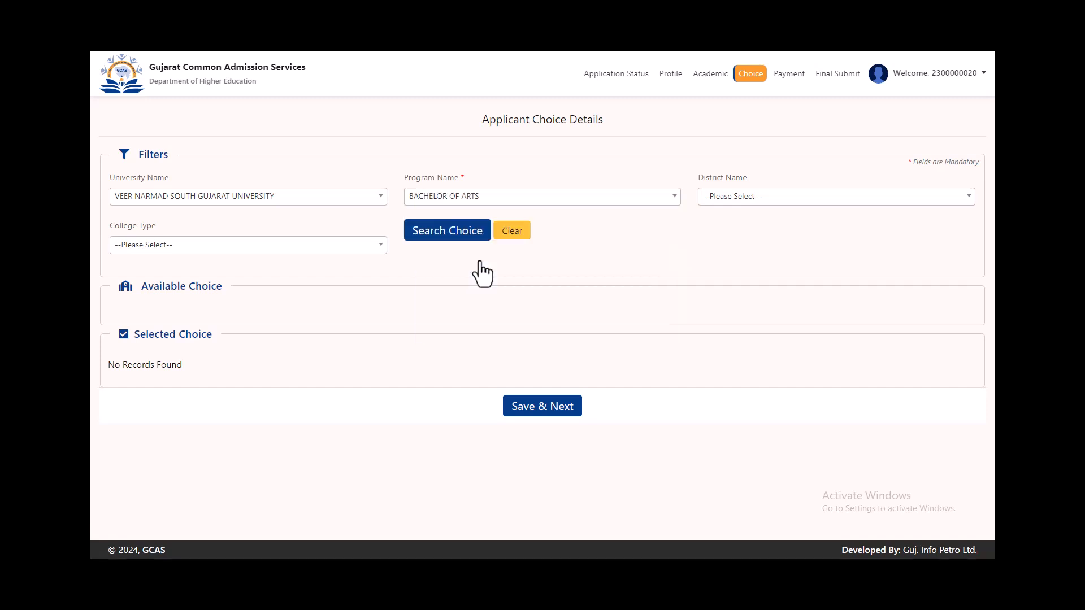
Leave the district unselected, set the college type to Self Finance and search for matching choices
{"action": "left_click", "coordinate": [752, 199]}
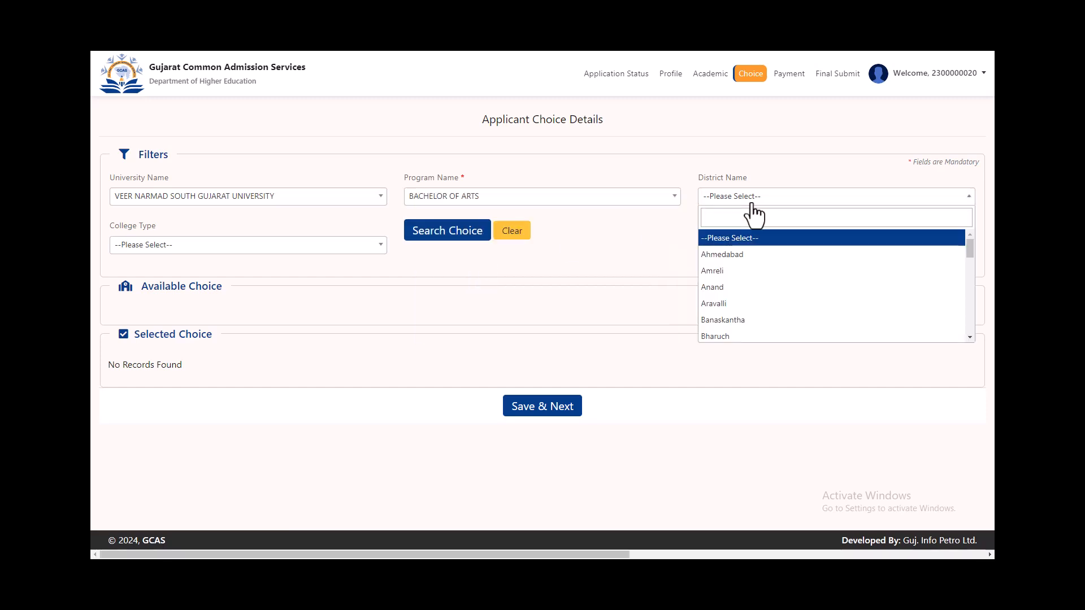
{"action": "left_click", "coordinate": [562, 256]}
{"action": "left_click", "coordinate": [219, 248]}
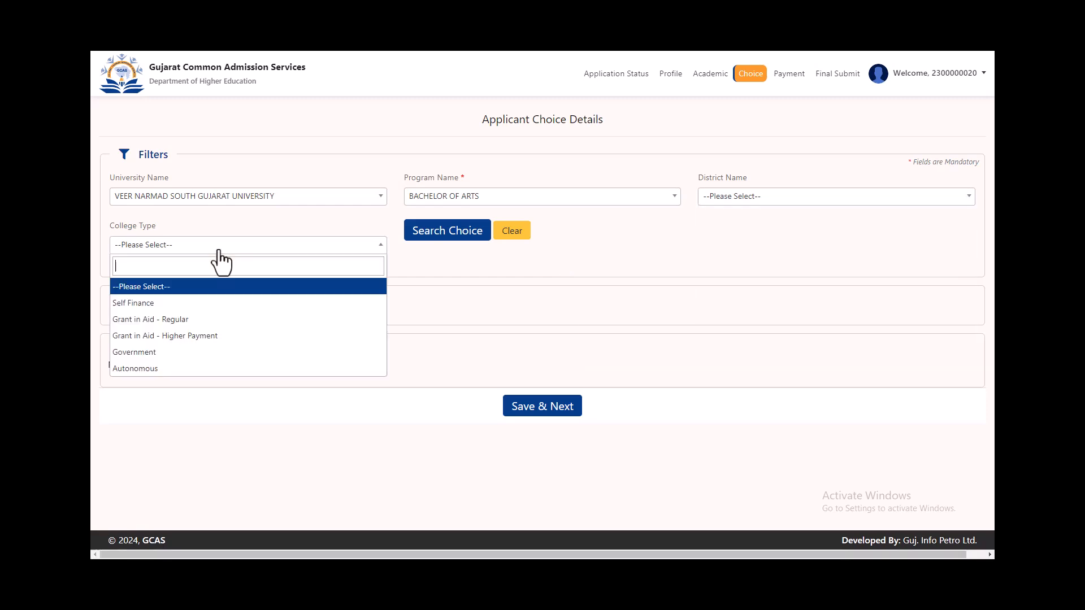
{"action": "left_click", "coordinate": [183, 305]}
{"action": "left_click", "coordinate": [417, 237]}
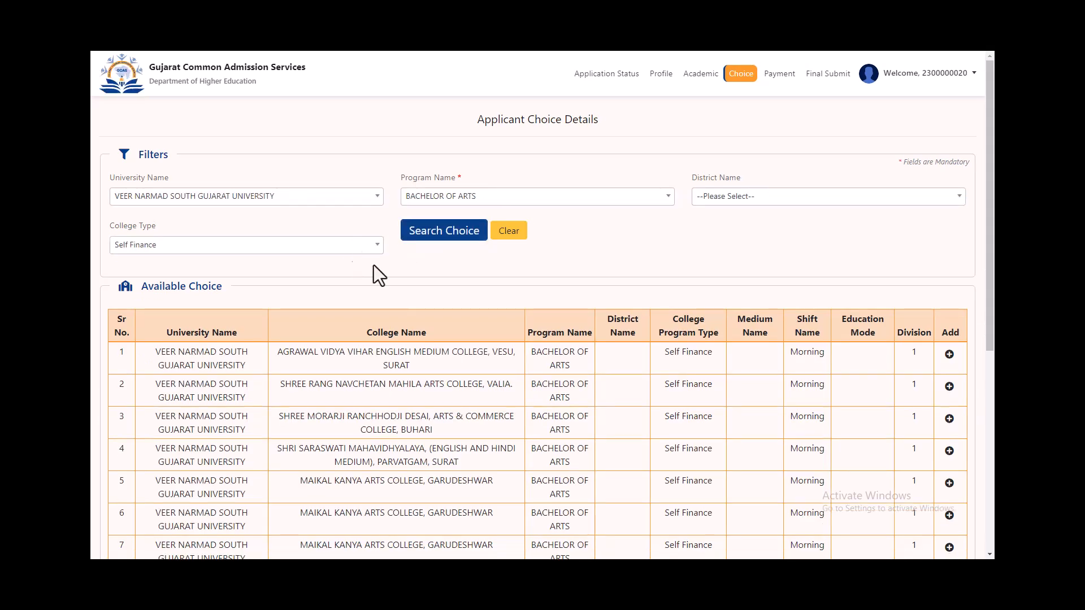
Add the AGRAWAL VIDYA VIHAR and SHREE RANG NAVCHETAN colleges to the selected choices, and try to add the first one again
{"action": "scroll", "coordinate": [398, 294], "scroll_direction": "down", "scroll_amount": 4}
{"action": "scroll", "coordinate": [398, 293], "scroll_direction": "down", "scroll_amount": 2}
{"action": "scroll", "coordinate": [398, 293], "scroll_direction": "up", "scroll_amount": 4}
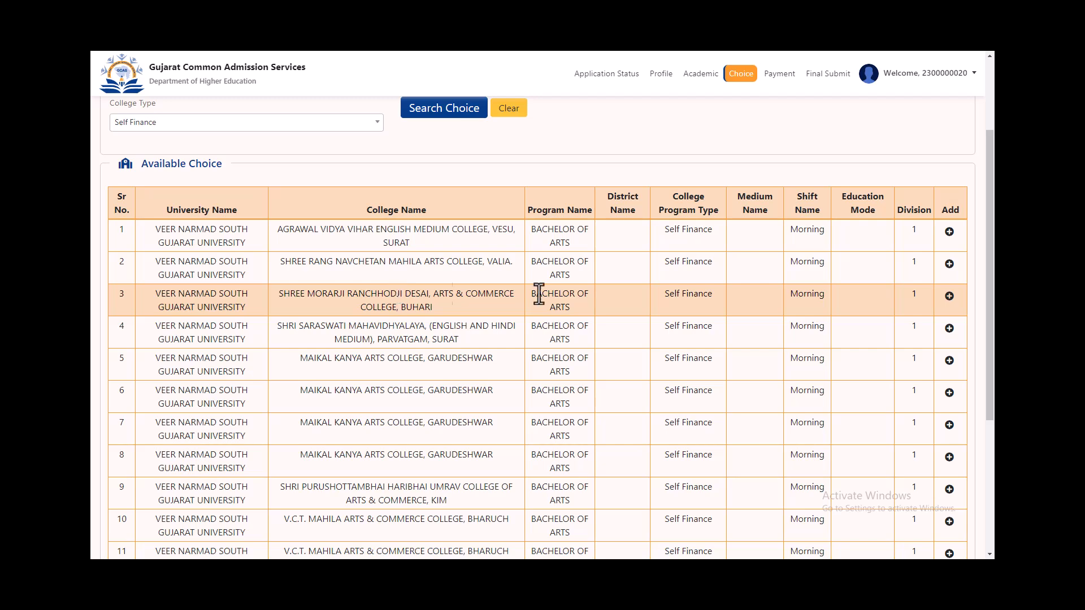
{"action": "left_click", "coordinate": [950, 233]}
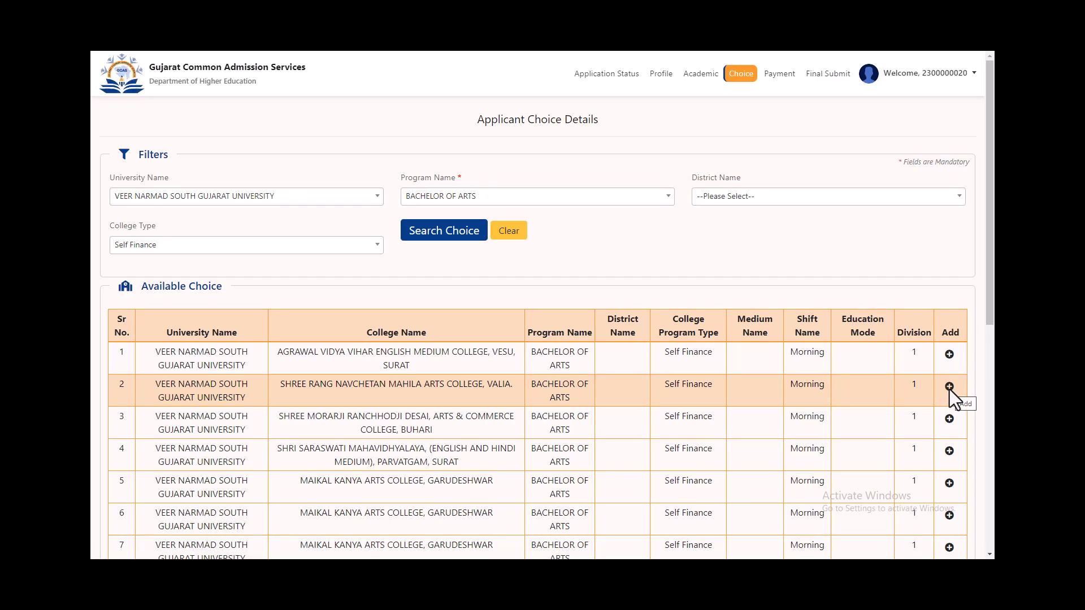
{"action": "left_click", "coordinate": [951, 363]}
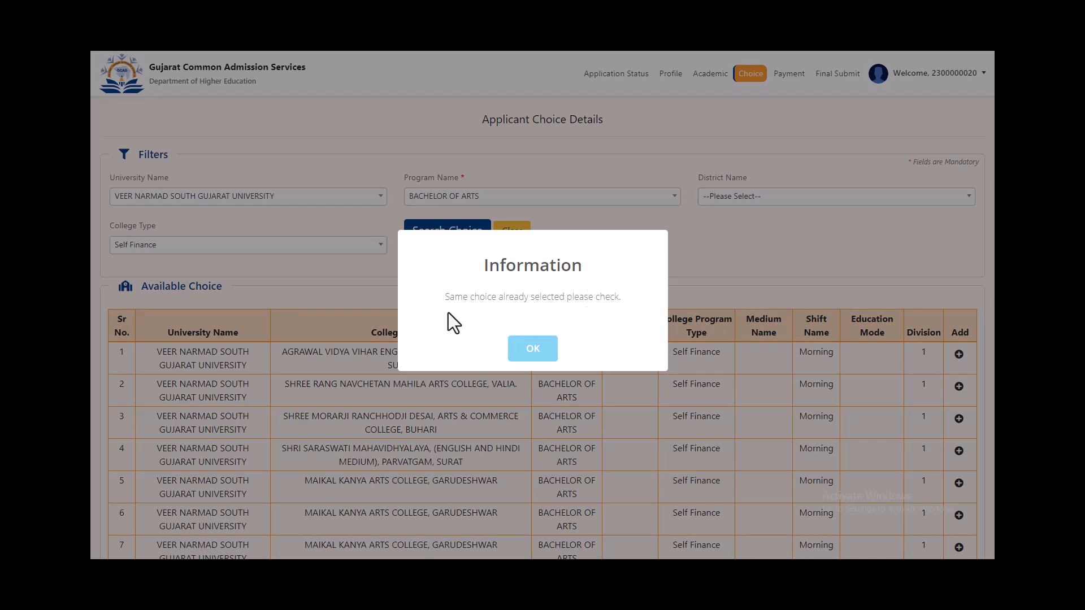
{"action": "left_click", "coordinate": [534, 354]}
Examine the list of available colleges and the selected choices for the Bachelor of Arts program
{"action": "scroll", "coordinate": [547, 348], "scroll_direction": "down", "scroll_amount": 3}
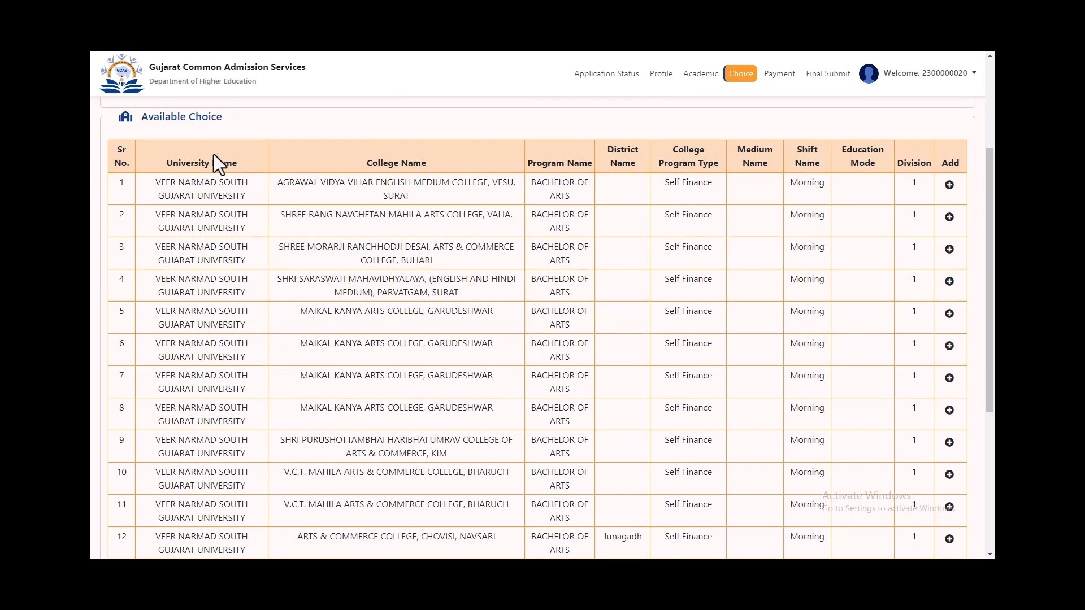
{"action": "scroll", "coordinate": [305, 255], "scroll_direction": "down", "scroll_amount": 5}
{"action": "scroll", "coordinate": [305, 256], "scroll_direction": "down", "scroll_amount": 1}
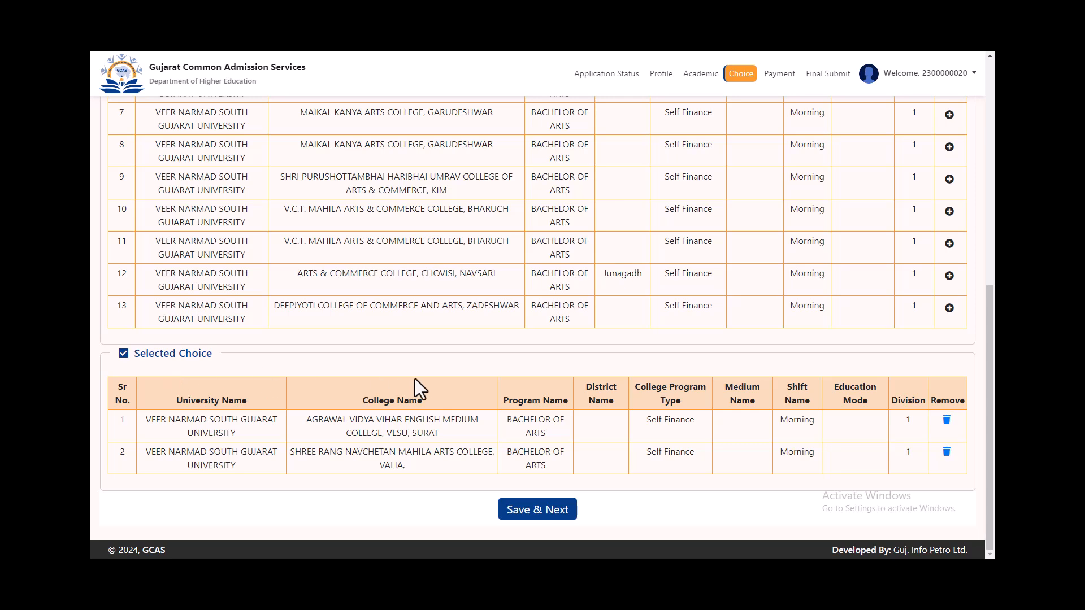
{"action": "scroll", "coordinate": [441, 310], "scroll_direction": "up", "scroll_amount": 7}
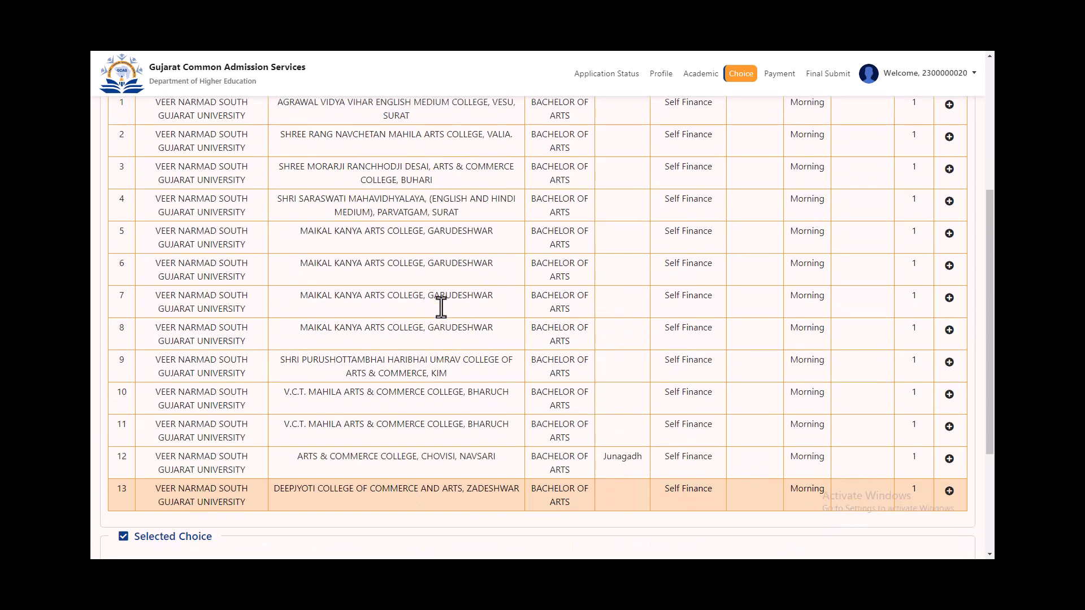
{"action": "scroll", "coordinate": [423, 297], "scroll_direction": "up", "scroll_amount": 1}
{"action": "scroll", "coordinate": [422, 297], "scroll_direction": "down", "scroll_amount": 6}
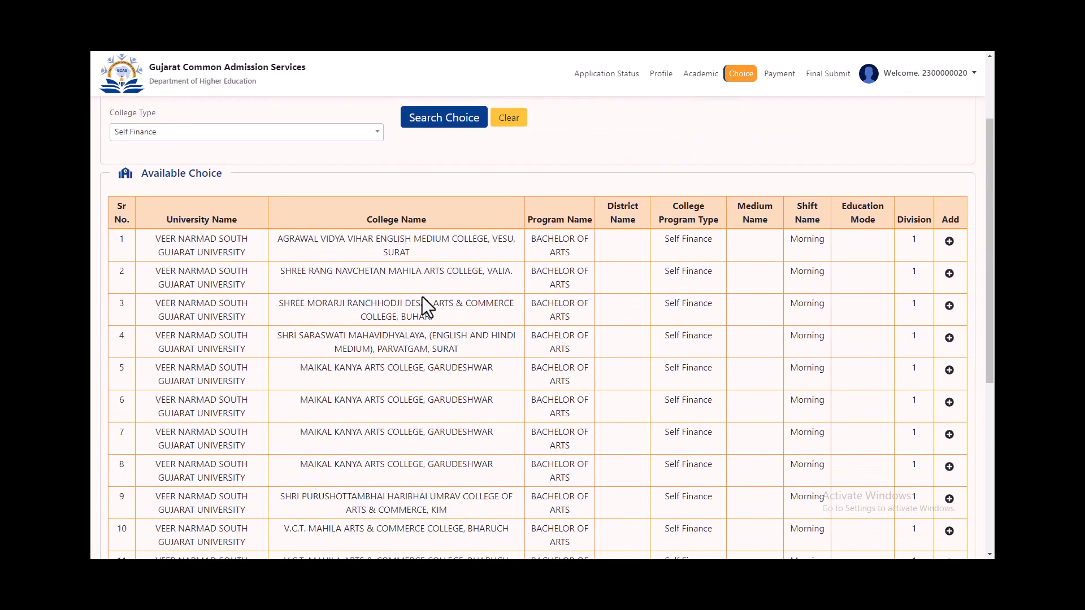
{"action": "scroll", "coordinate": [422, 305], "scroll_direction": "down", "scroll_amount": 2}
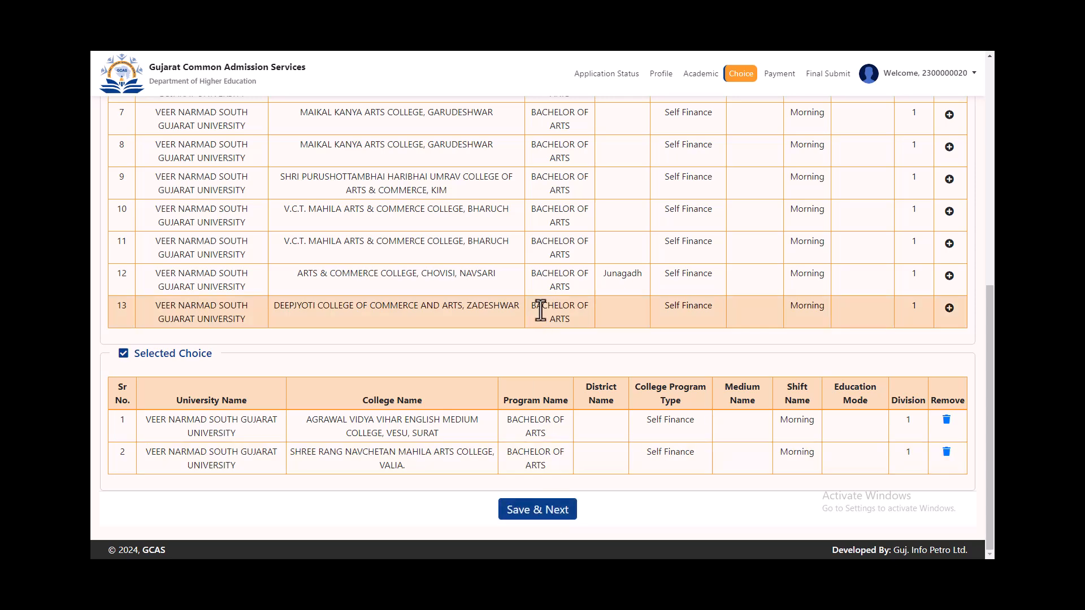
{"action": "scroll", "coordinate": [533, 313], "scroll_direction": "up", "scroll_amount": 8}
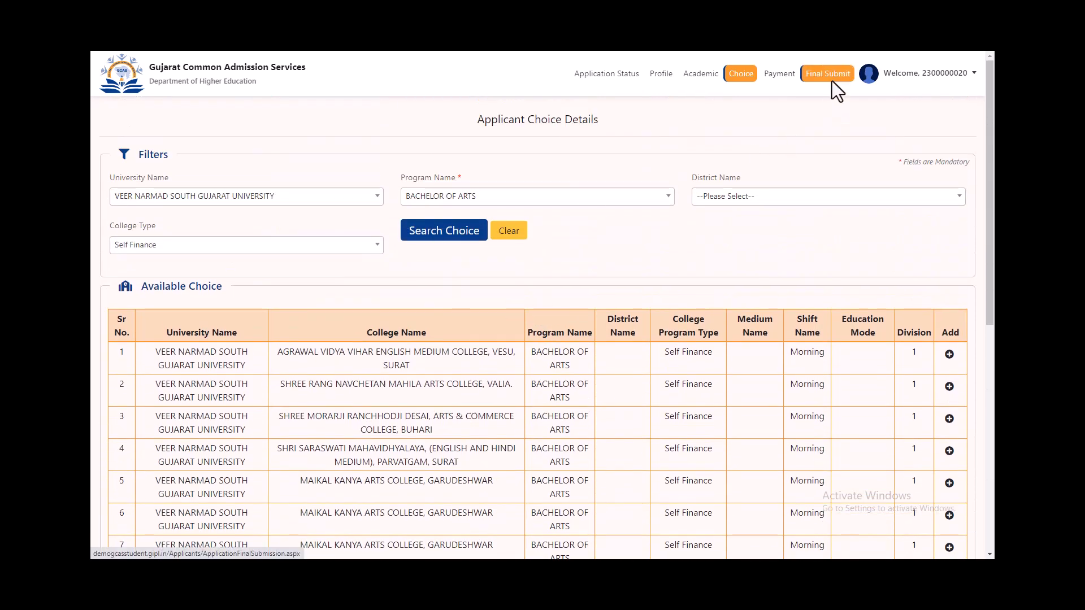
Save the choices and initiate the application fee payment, including downloading its payment receipt
{"action": "scroll", "coordinate": [531, 327], "scroll_direction": "down", "scroll_amount": 7}
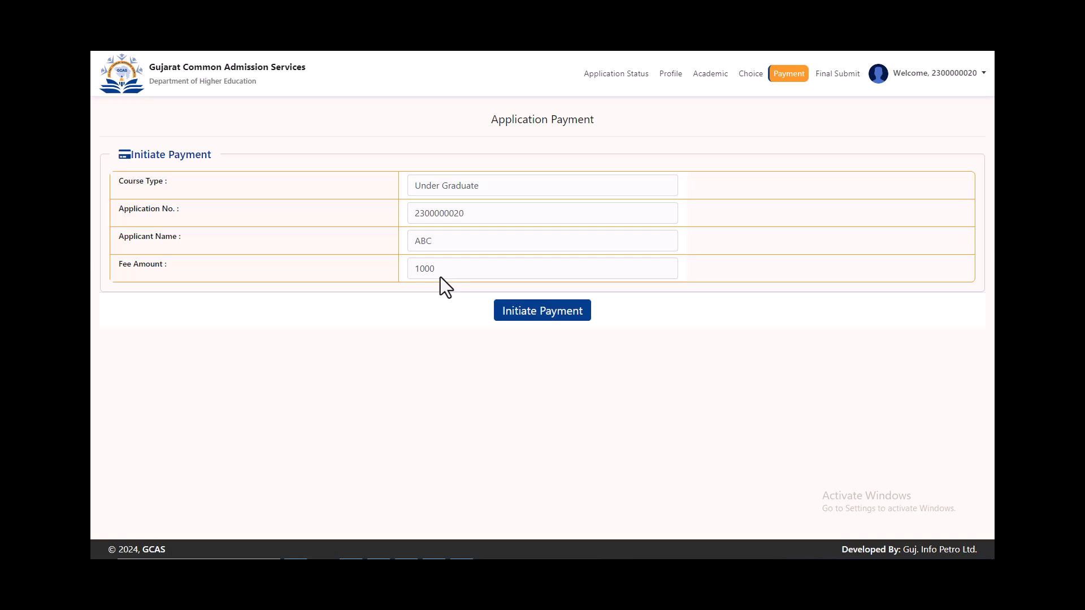
{"action": "left_click", "coordinate": [547, 315]}
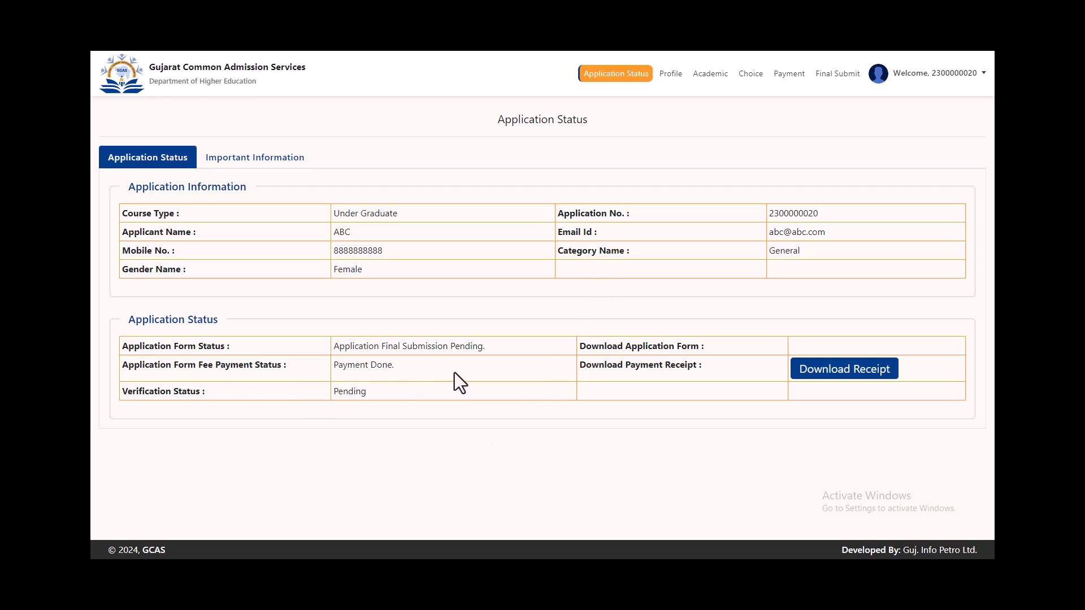
{"action": "left_click", "coordinate": [871, 373]}
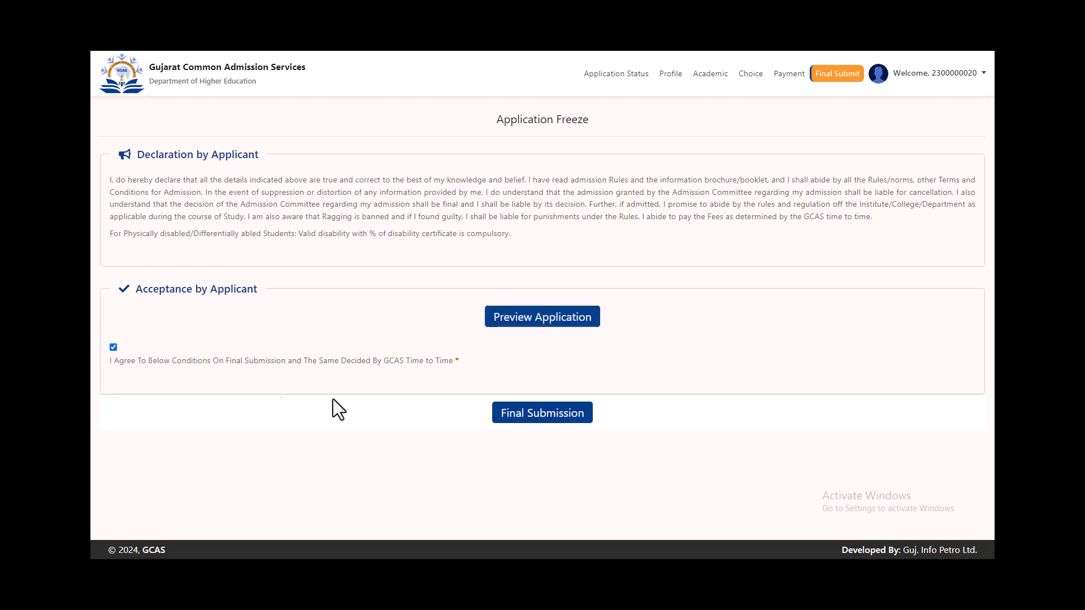
Make the final submission of the application and download the application form from the application status page
{"action": "left_click", "coordinate": [547, 413]}
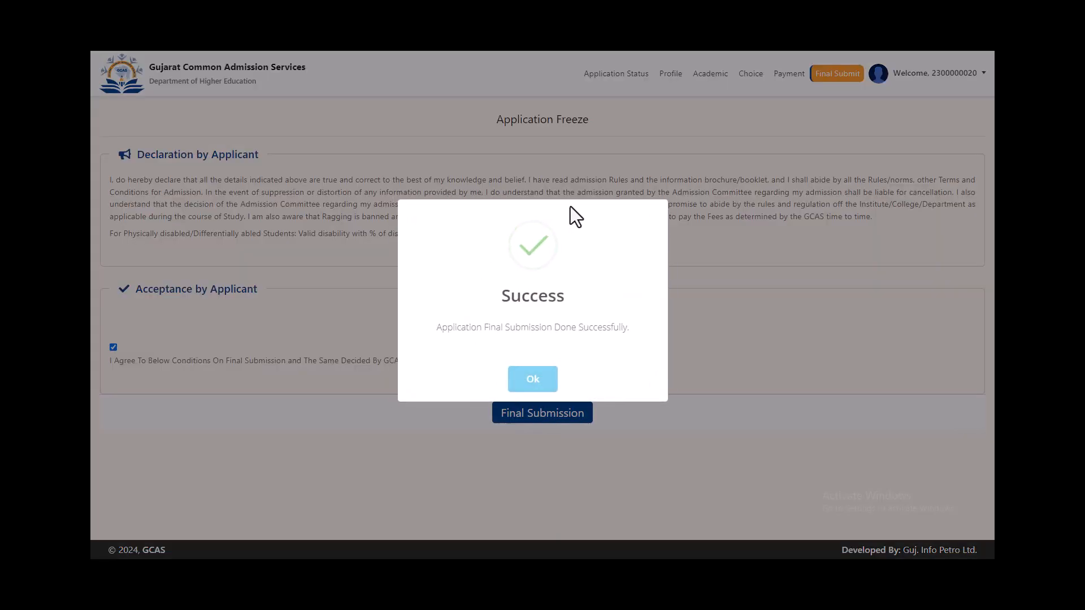
{"action": "left_click", "coordinate": [526, 390]}
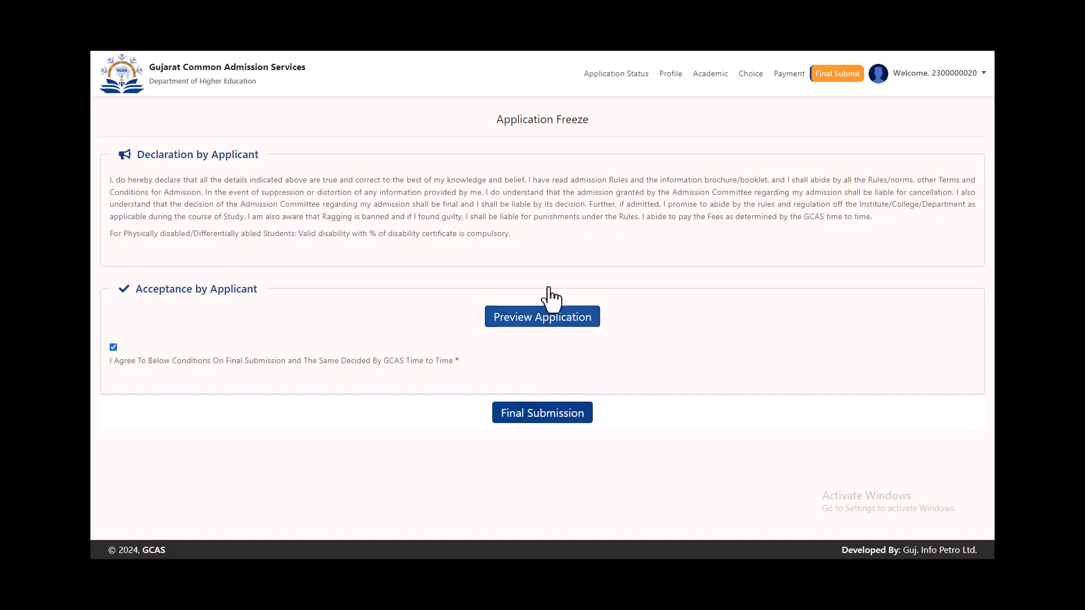
{"action": "left_click", "coordinate": [624, 76]}
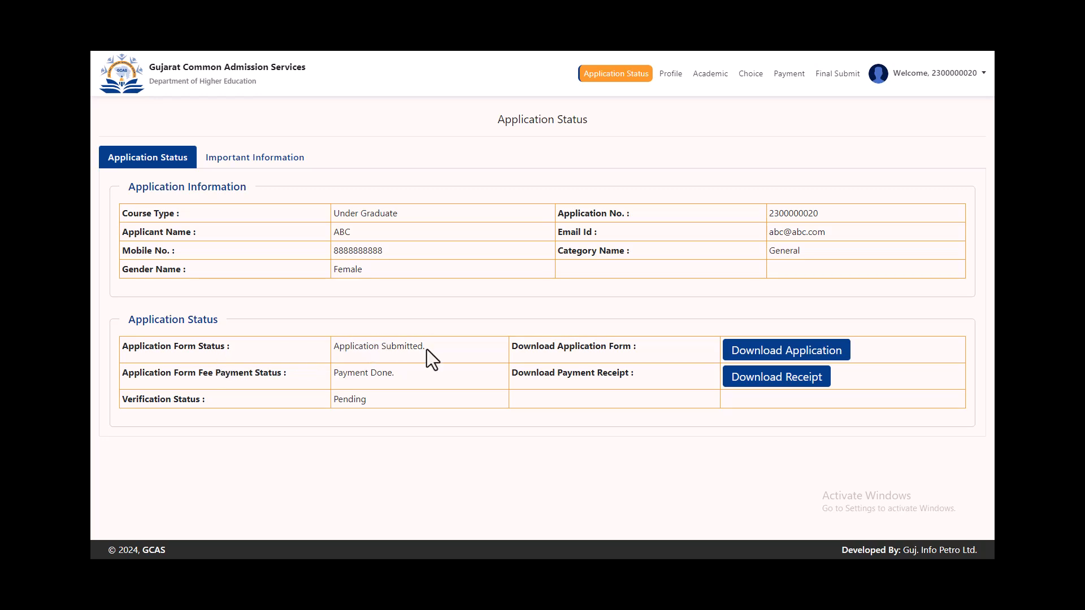
{"action": "left_click", "coordinate": [813, 353]}
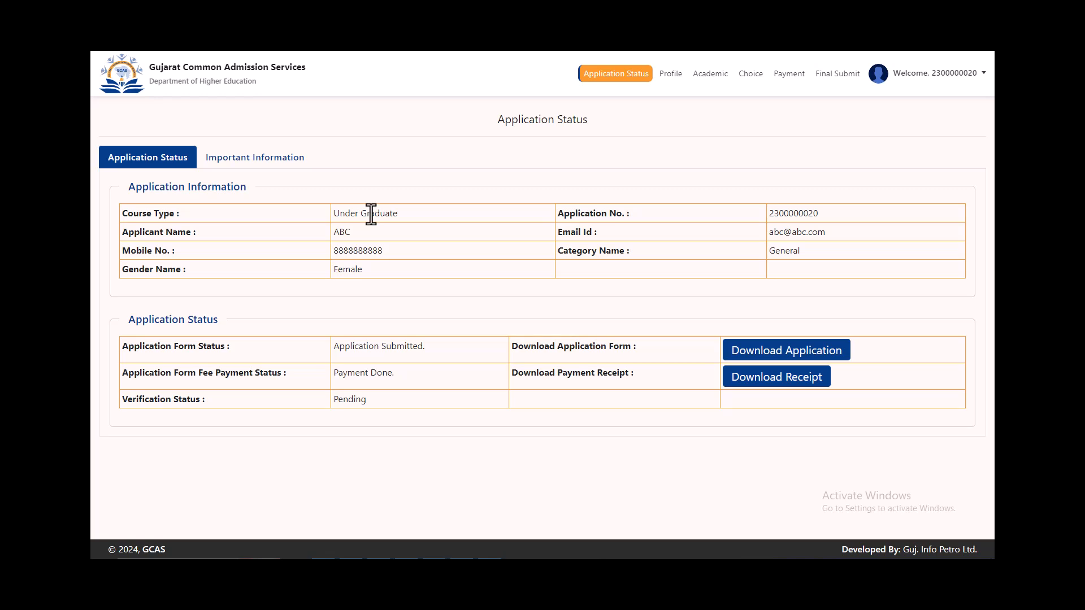
Log out and open the admission registration form for a new applicant with its course type options
{"action": "left_click", "coordinate": [966, 73]}
{"action": "left_click", "coordinate": [932, 126]}
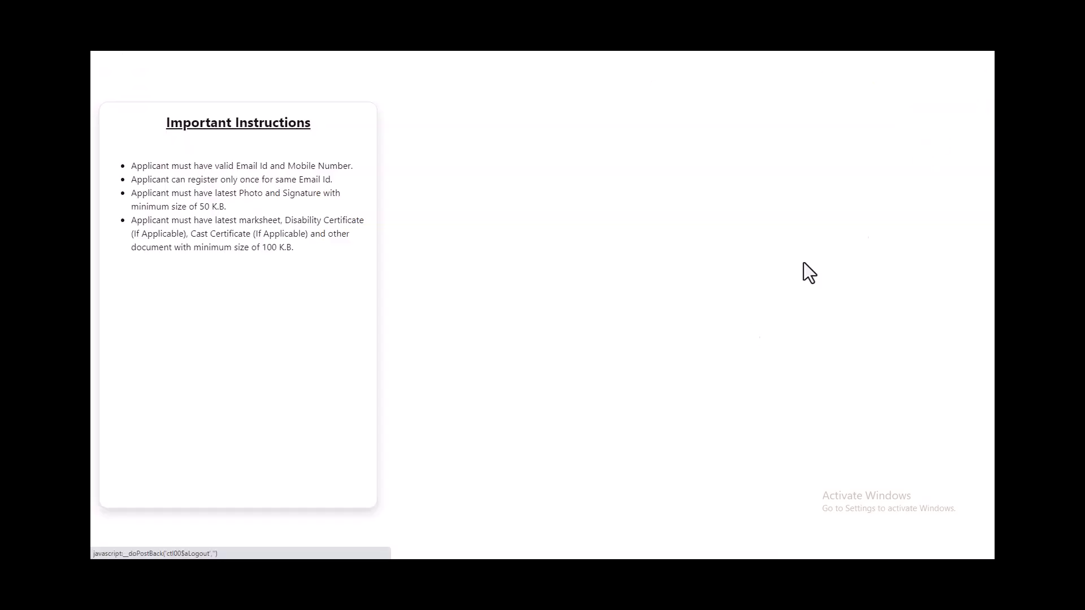
{"action": "left_click", "coordinate": [595, 375]}
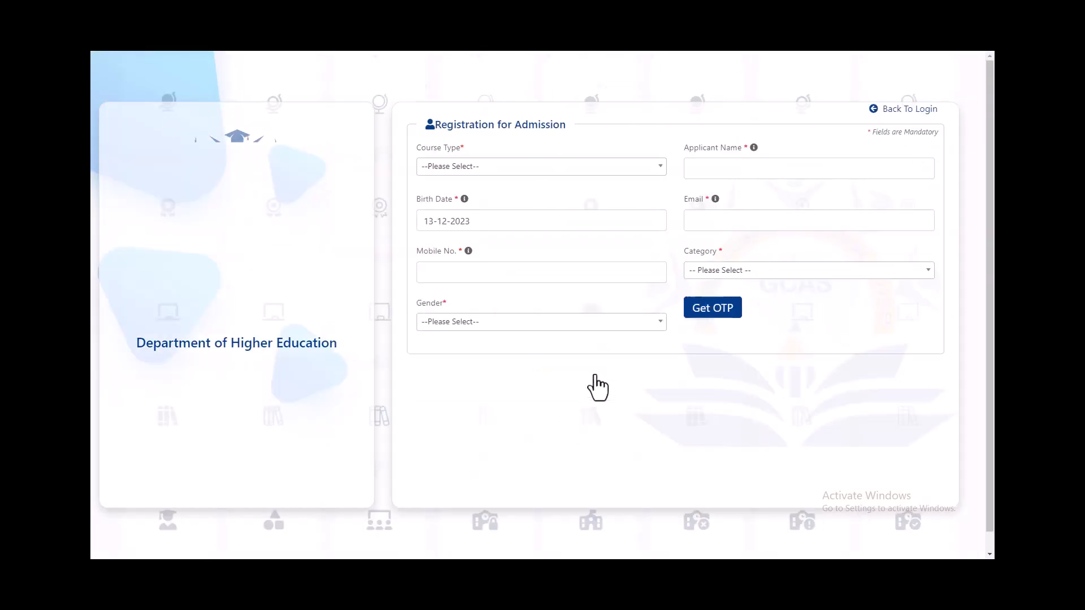
{"action": "left_click", "coordinate": [482, 169]}
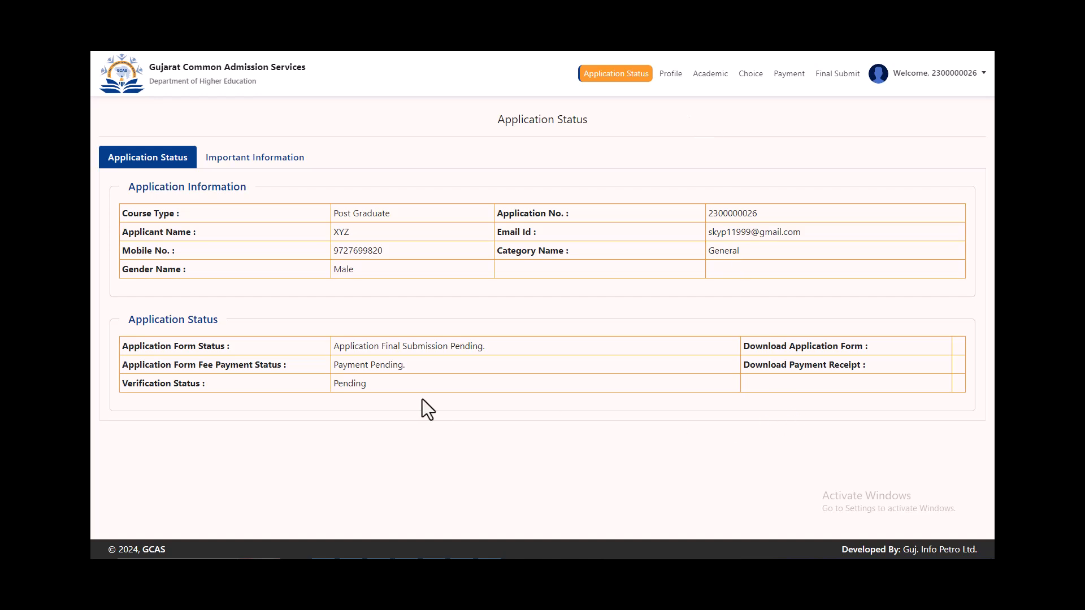
Review the Post Graduate applicant's profile and the H.S.C. and Under Graduate sections of the academic details
{"action": "left_click", "coordinate": [672, 75]}
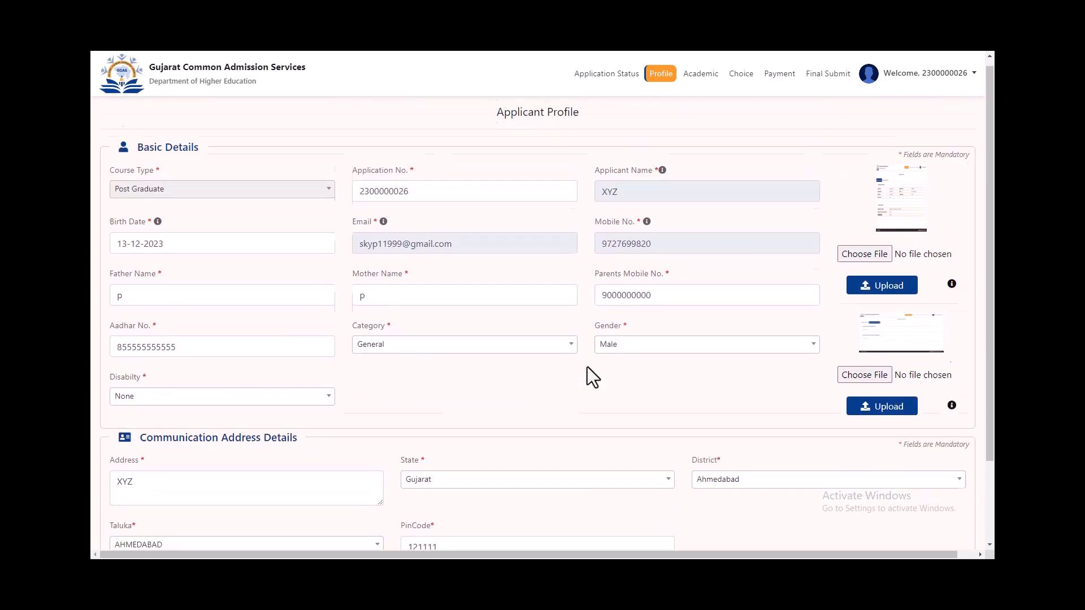
{"action": "scroll", "coordinate": [588, 373], "scroll_direction": "down", "scroll_amount": 3}
{"action": "left_click", "coordinate": [693, 80]}
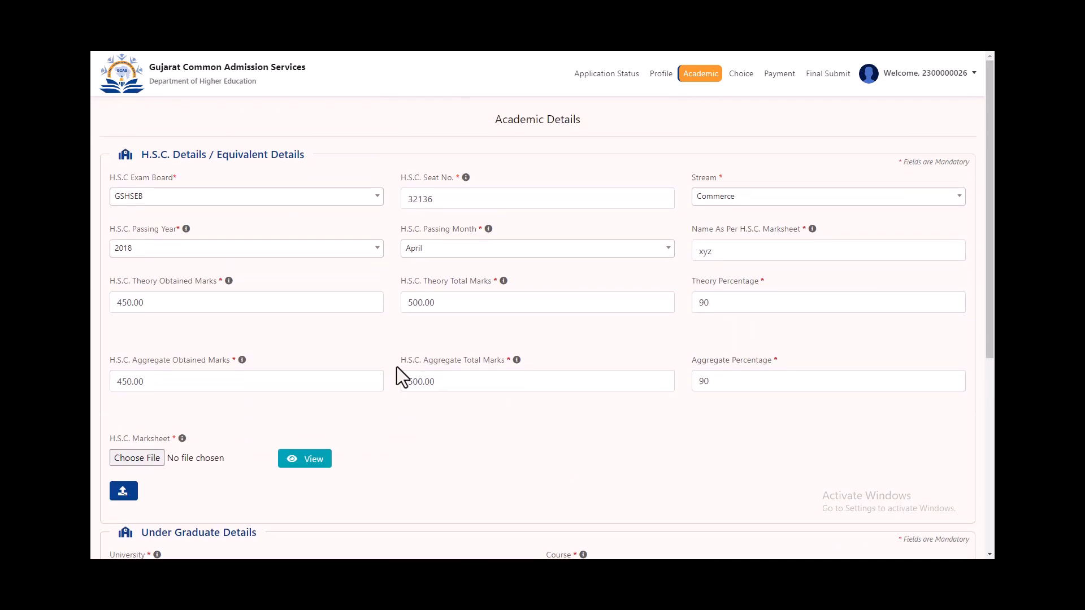
{"action": "scroll", "coordinate": [394, 288], "scroll_direction": "down", "scroll_amount": 3}
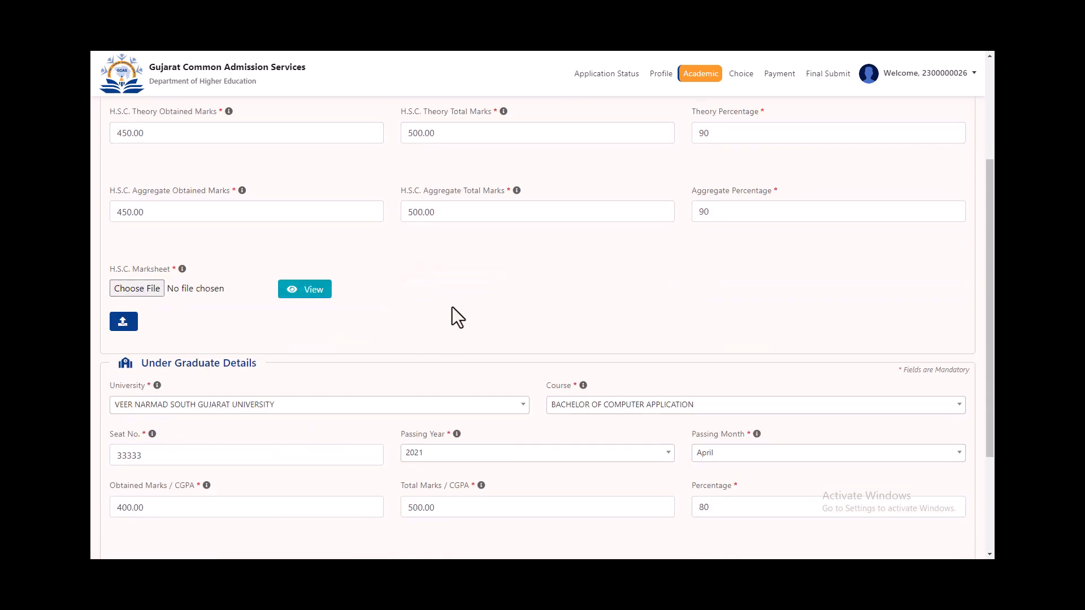
{"action": "scroll", "coordinate": [435, 296], "scroll_direction": "up", "scroll_amount": 1}
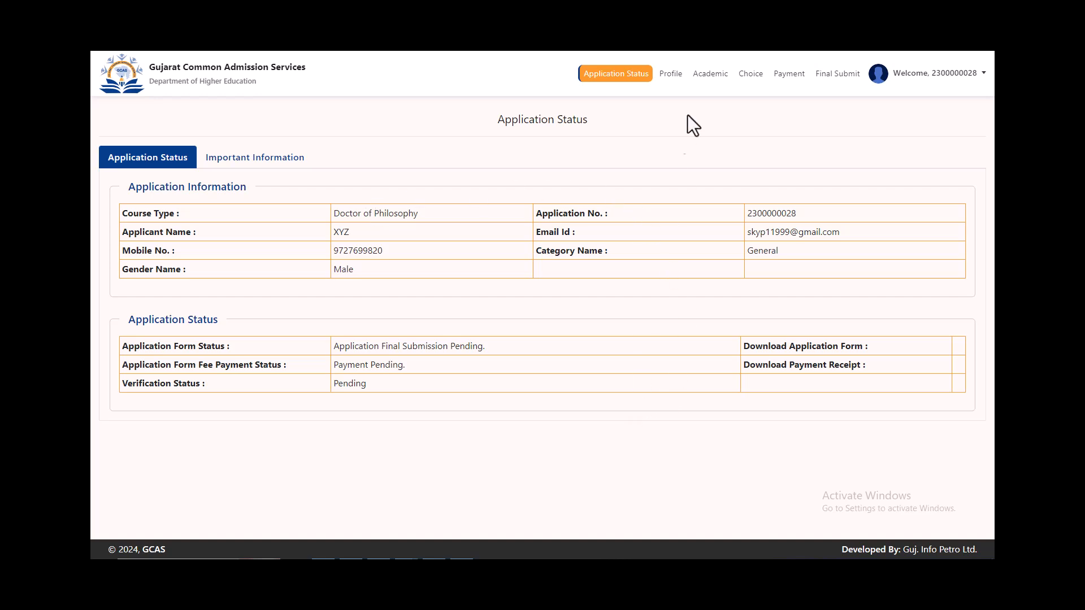
Open the Doctor of Philosophy applicant's academic details and examine the H.S.C., Under Graduate, Post Graduate and Competitive Exam sections
{"action": "left_click", "coordinate": [704, 74]}
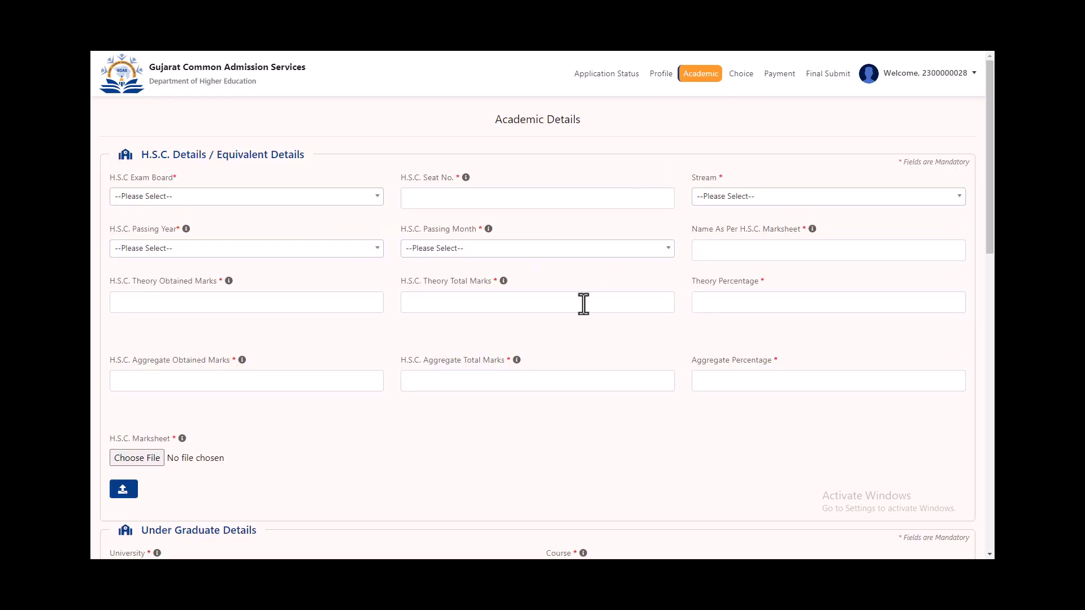
{"action": "scroll", "coordinate": [585, 304], "scroll_direction": "down", "scroll_amount": 5}
{"action": "scroll", "coordinate": [584, 304], "scroll_direction": "down", "scroll_amount": 4}
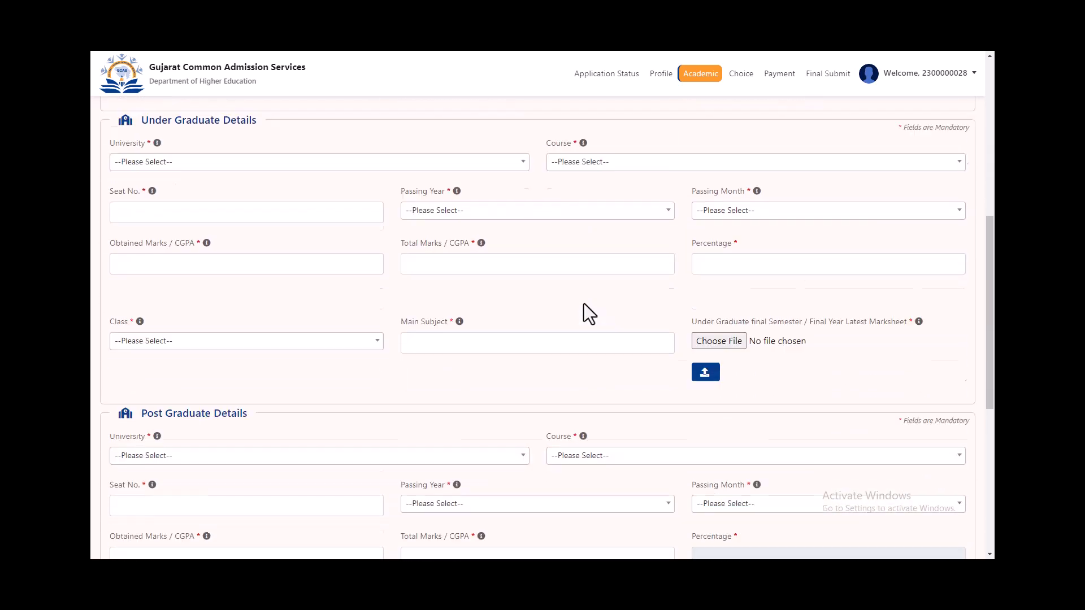
{"action": "scroll", "coordinate": [585, 303], "scroll_direction": "up", "scroll_amount": 8}
{"action": "scroll", "coordinate": [585, 303], "scroll_direction": "up", "scroll_amount": 1}
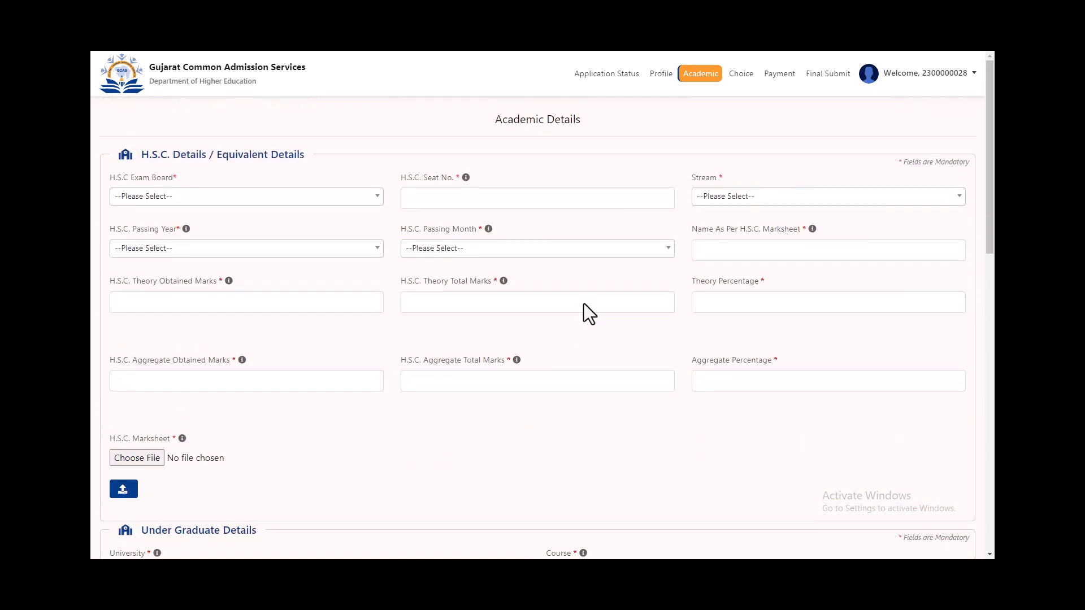
{"action": "scroll", "coordinate": [282, 294], "scroll_direction": "down", "scroll_amount": 5}
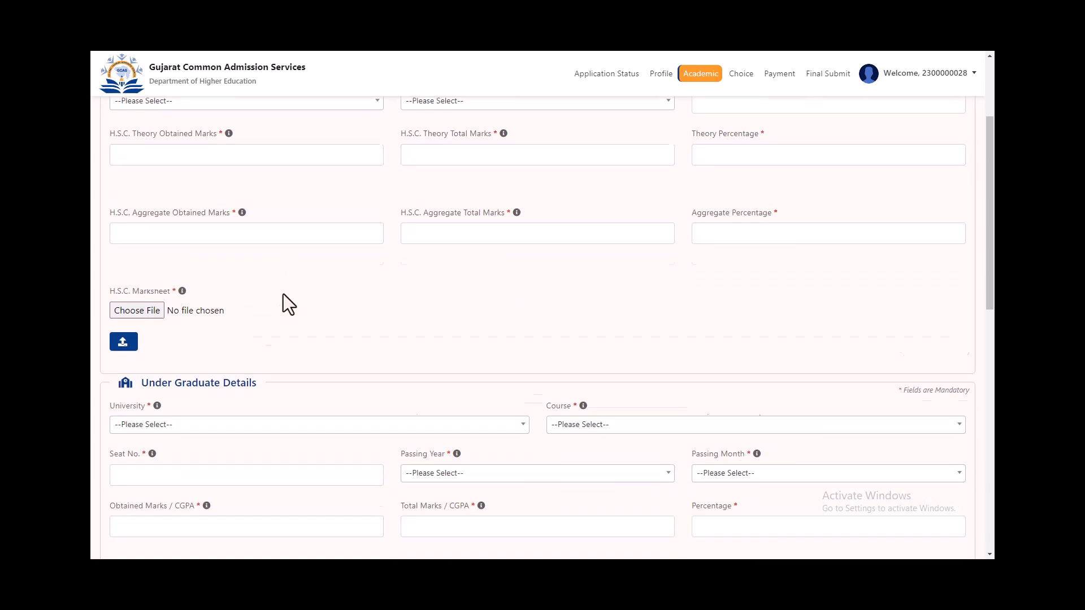
{"action": "scroll", "coordinate": [267, 259], "scroll_direction": "down", "scroll_amount": 5}
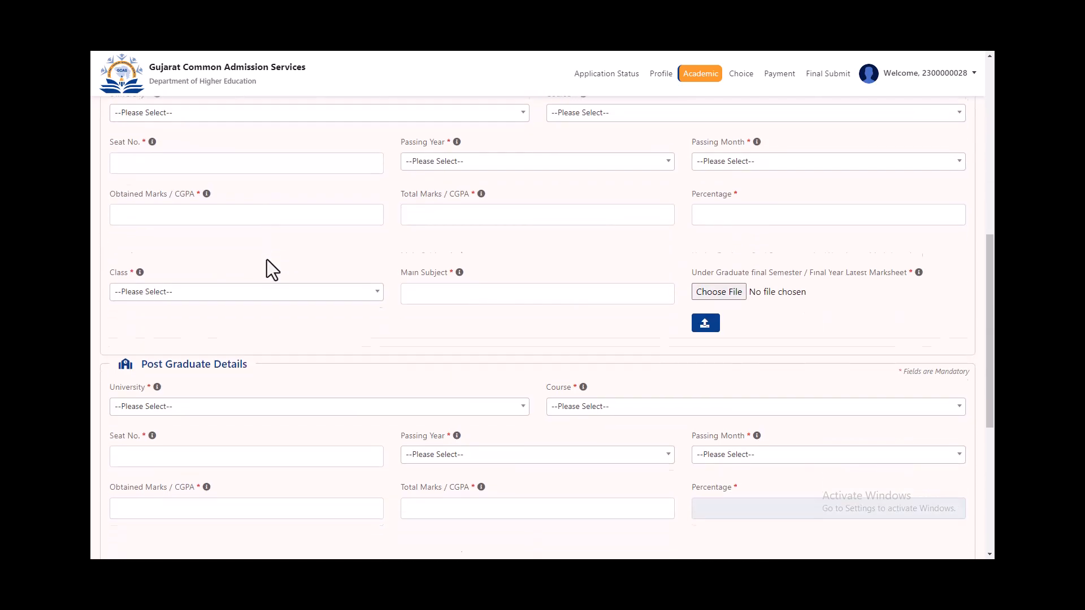
{"action": "scroll", "coordinate": [267, 259], "scroll_direction": "down", "scroll_amount": 4}
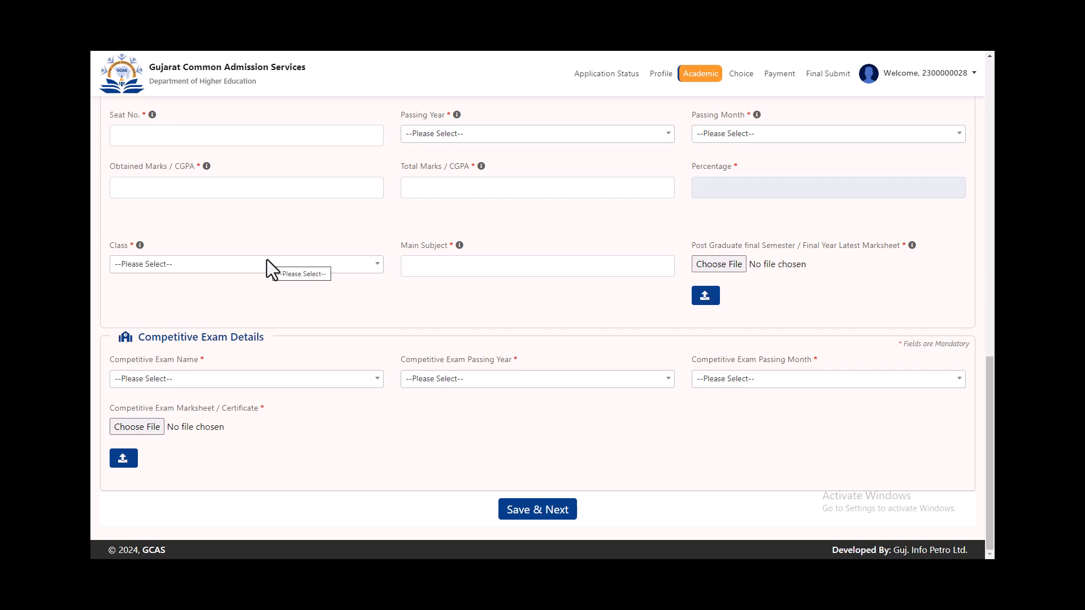
Examine the available competitive exam names without choosing one, and look back over the Post Graduate section
{"action": "left_click", "coordinate": [266, 379]}
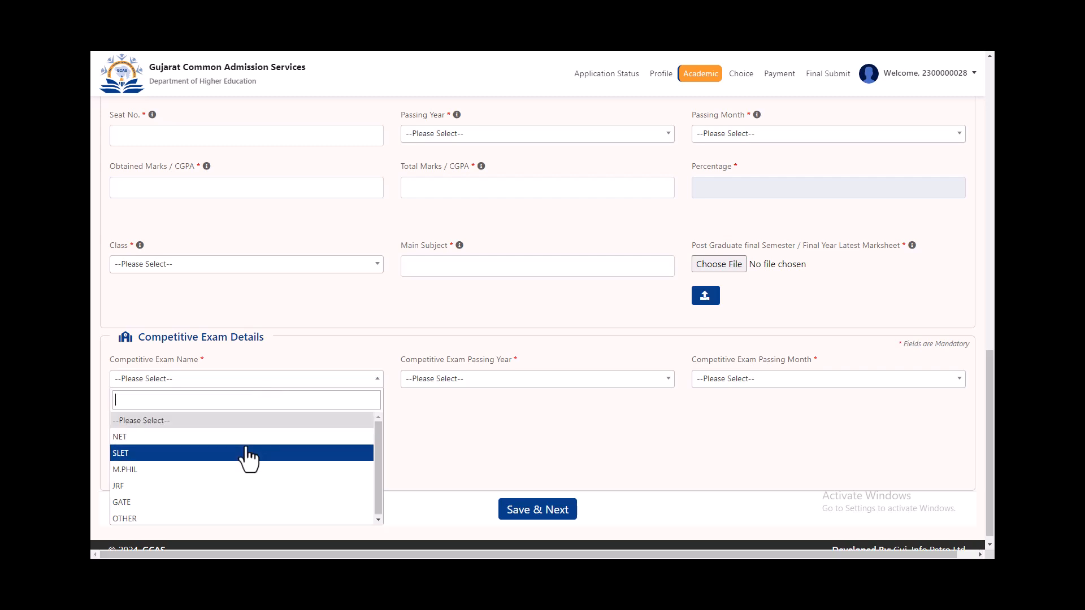
{"action": "left_click", "coordinate": [417, 425]}
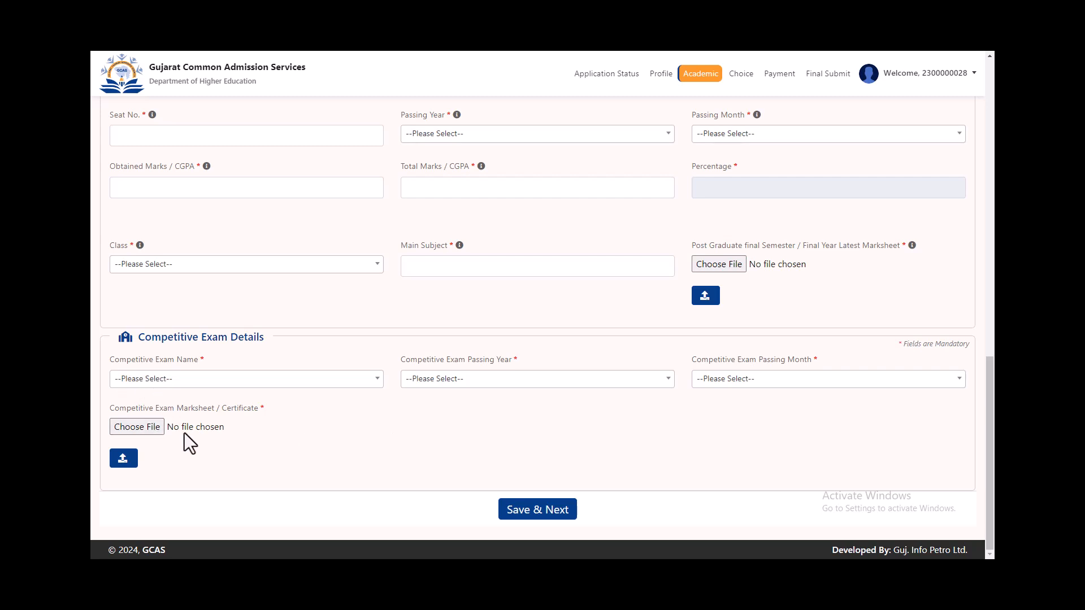
{"action": "scroll", "coordinate": [184, 426], "scroll_direction": "up", "scroll_amount": 1}
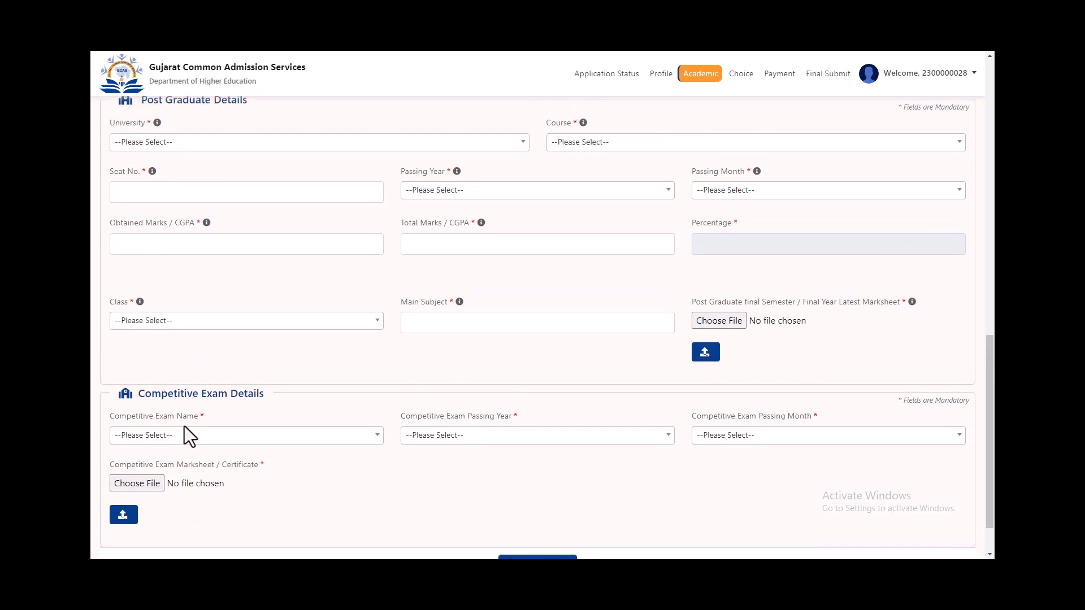
{"action": "scroll", "coordinate": [184, 426], "scroll_direction": "up", "scroll_amount": 15}
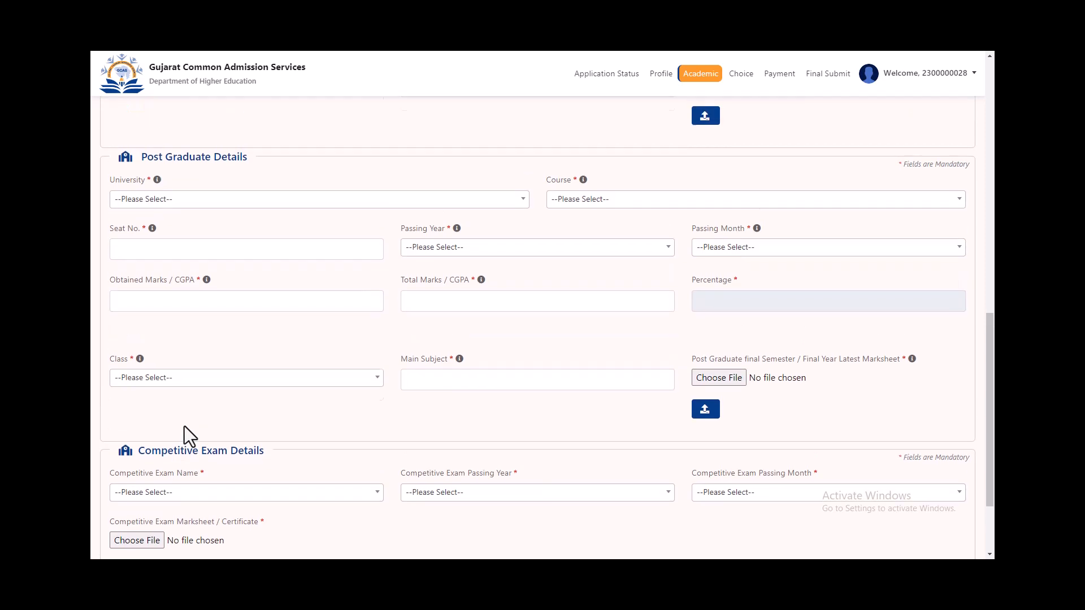